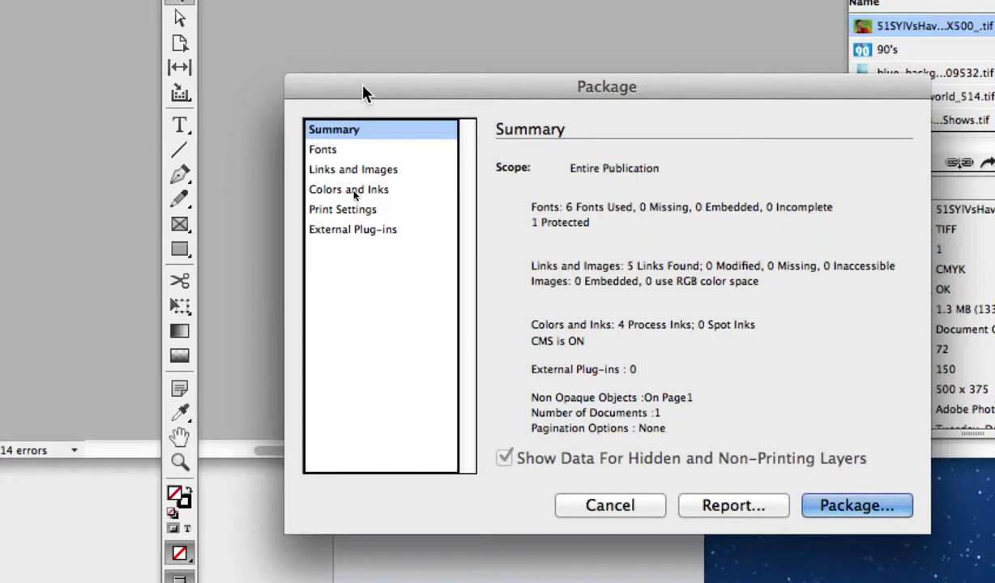
- From the package's font check, replace every use of Stone Sans Sem ITC TT SemiIta with Minion Pro Regular
left_click_drag(362, 93, 292, 42)
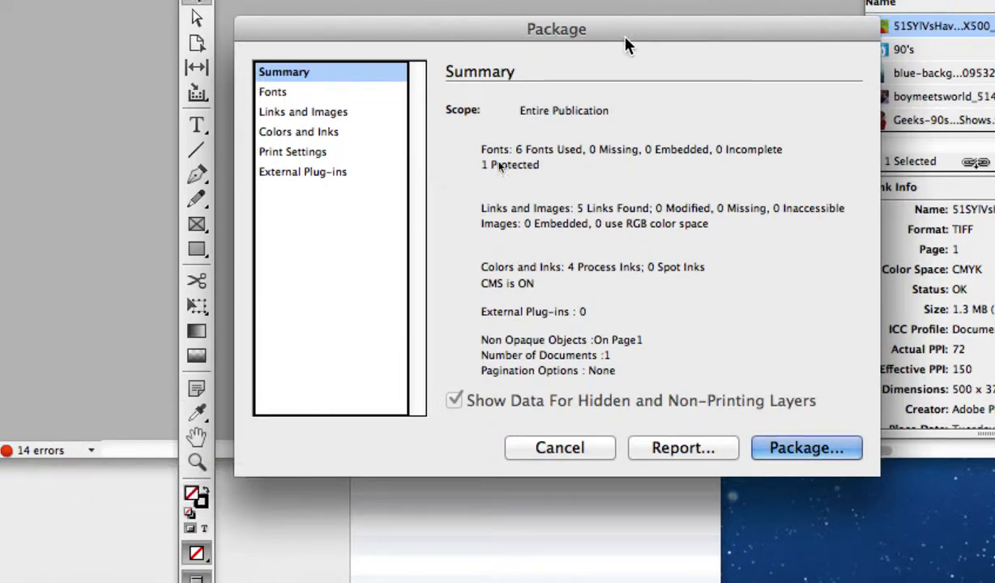
left_click_drag(626, 29, 523, 29)
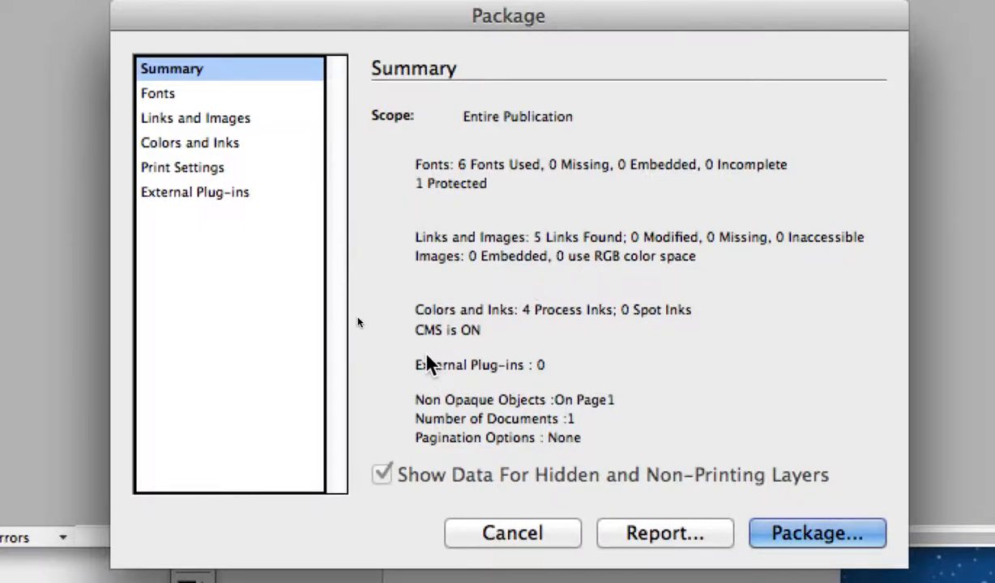
left_click(158, 95)
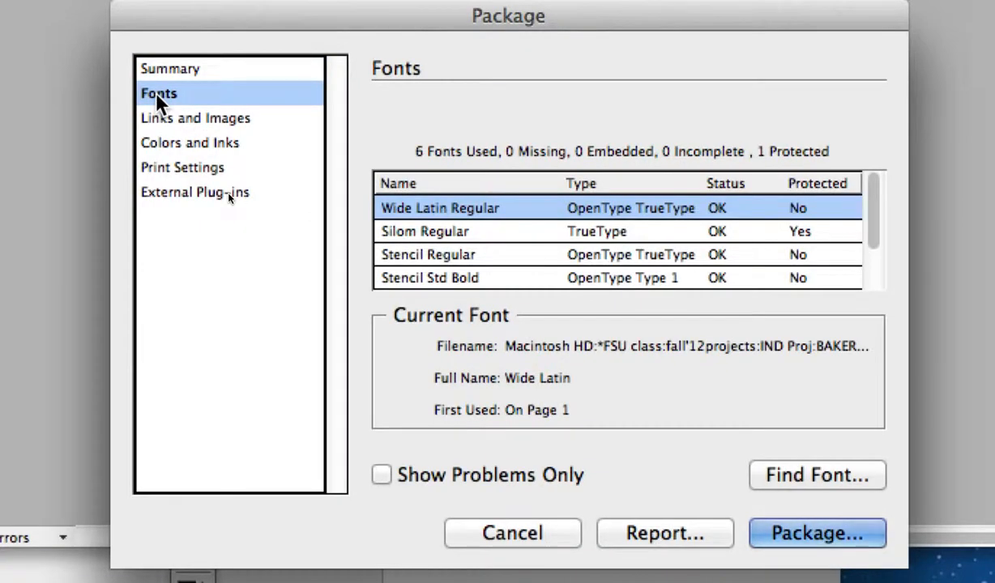
left_click(592, 232)
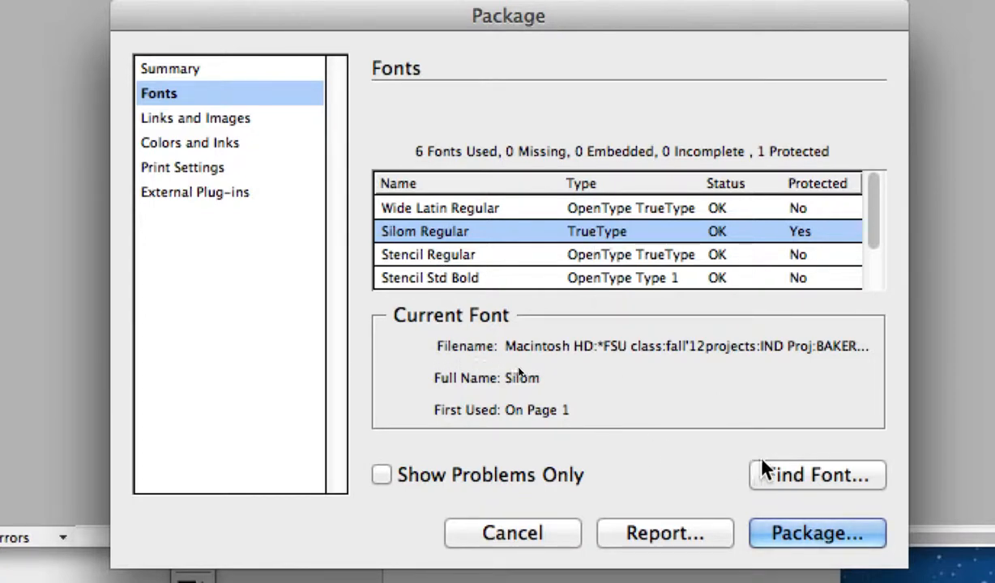
left_click(793, 474)
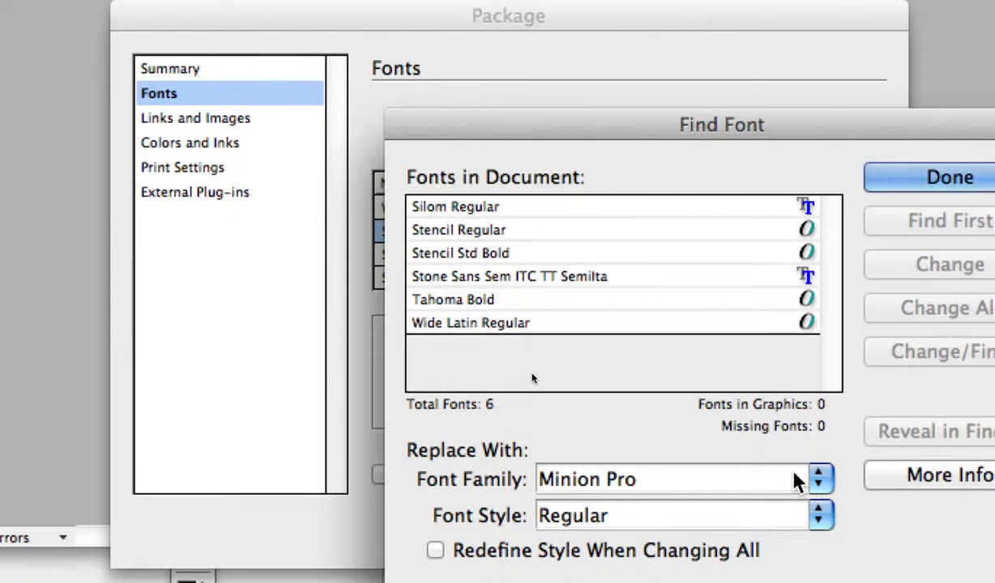
left_click(568, 276)
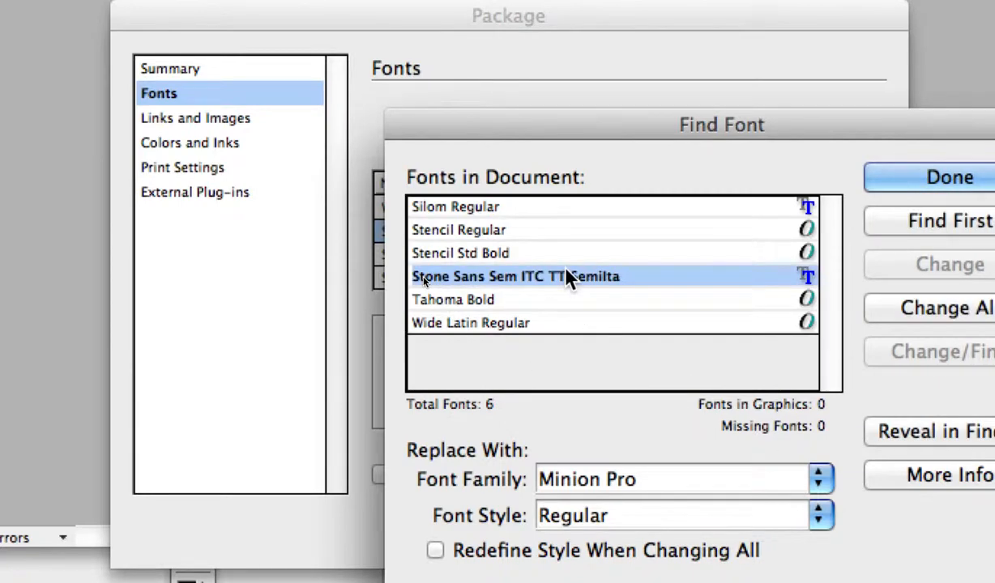
left_click(817, 483)
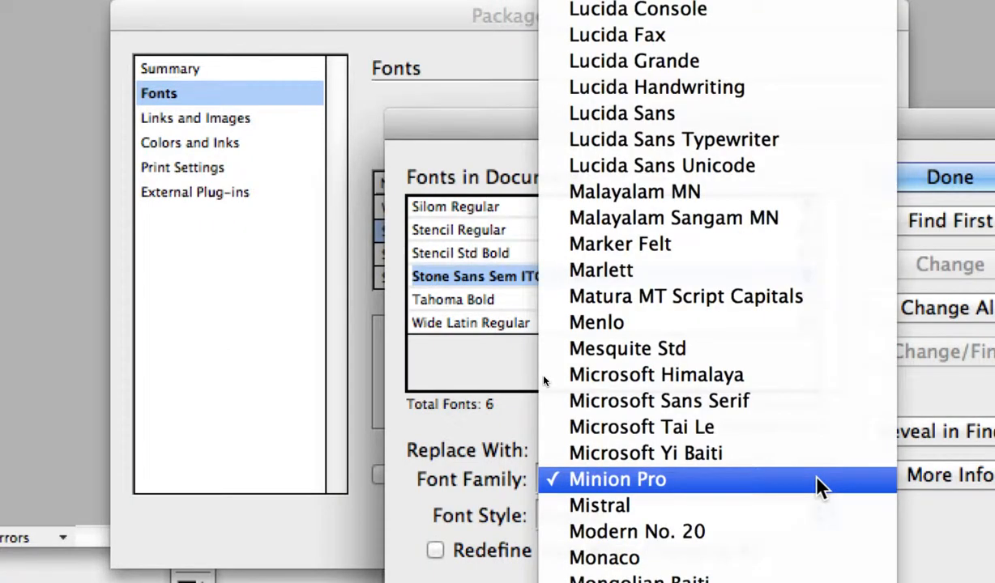
left_click(820, 486)
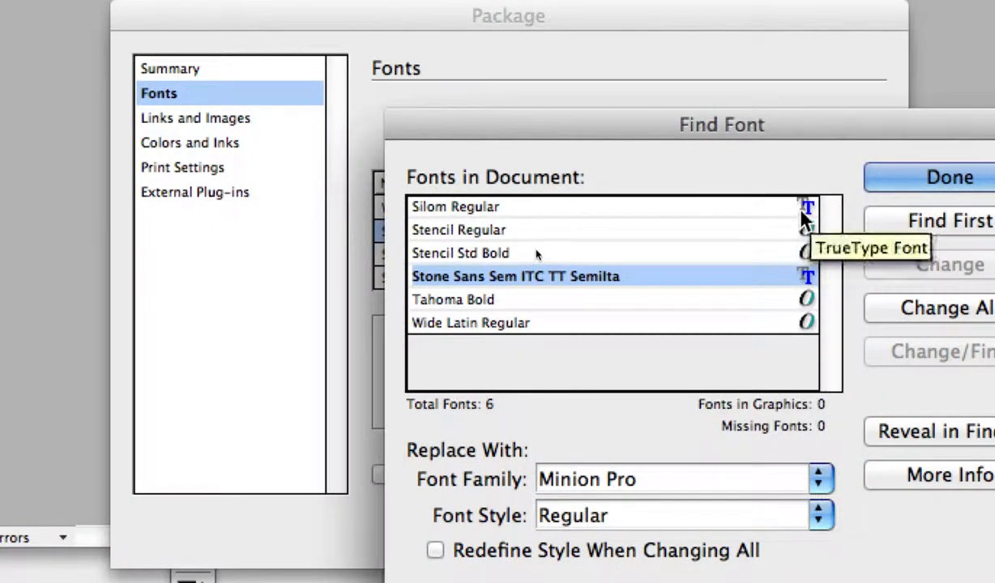
left_click_drag(818, 123, 617, 67)
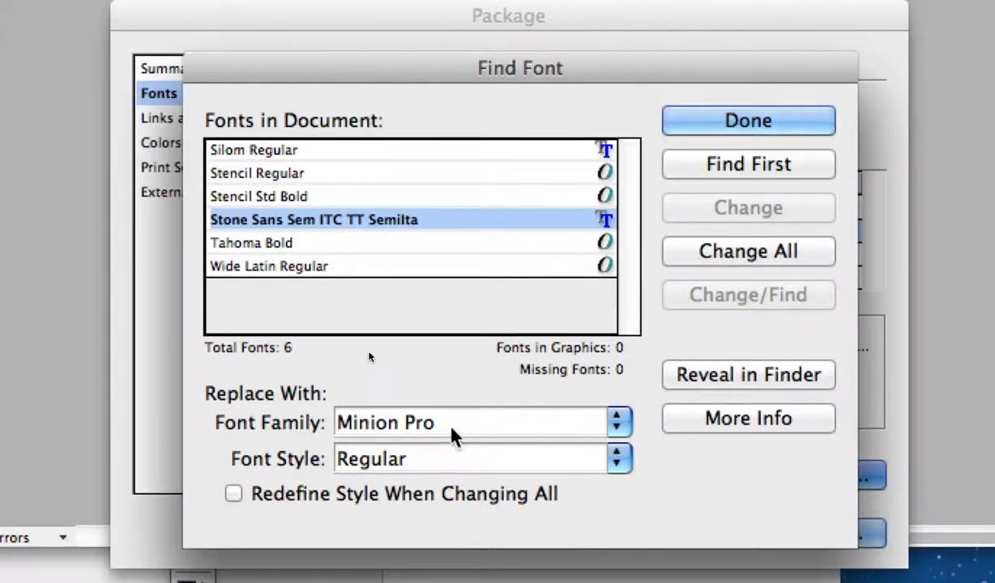
left_click(701, 253)
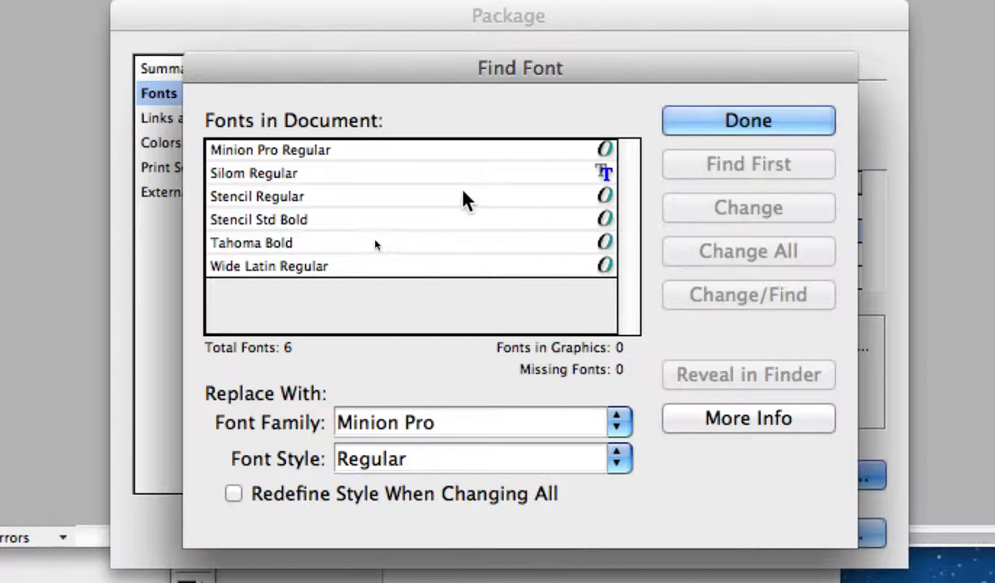
- Replace every use of the protected Silom Regular font with Minion Pro Regular and finish the font replacement
left_click(438, 175)
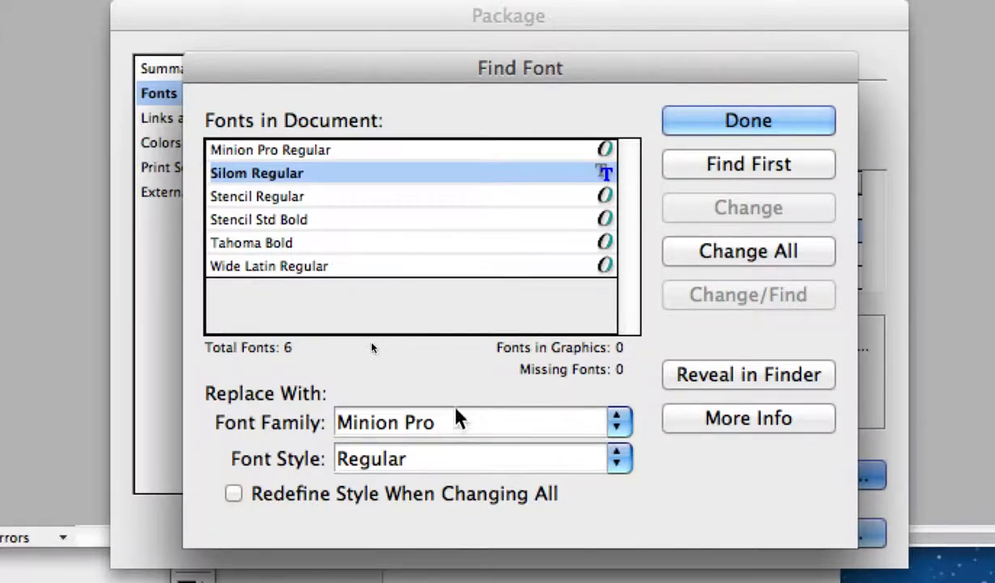
left_click(687, 261)
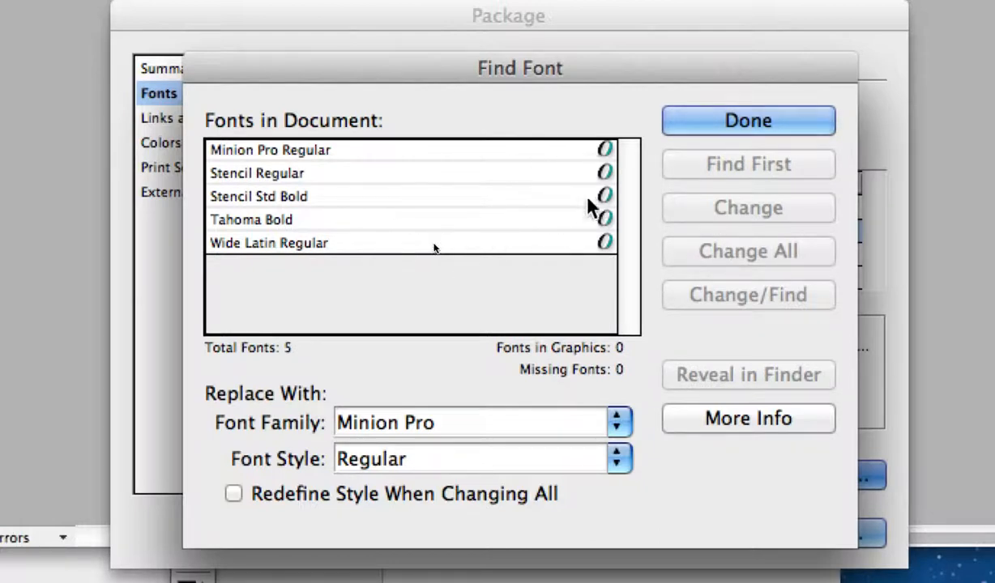
left_click(701, 123)
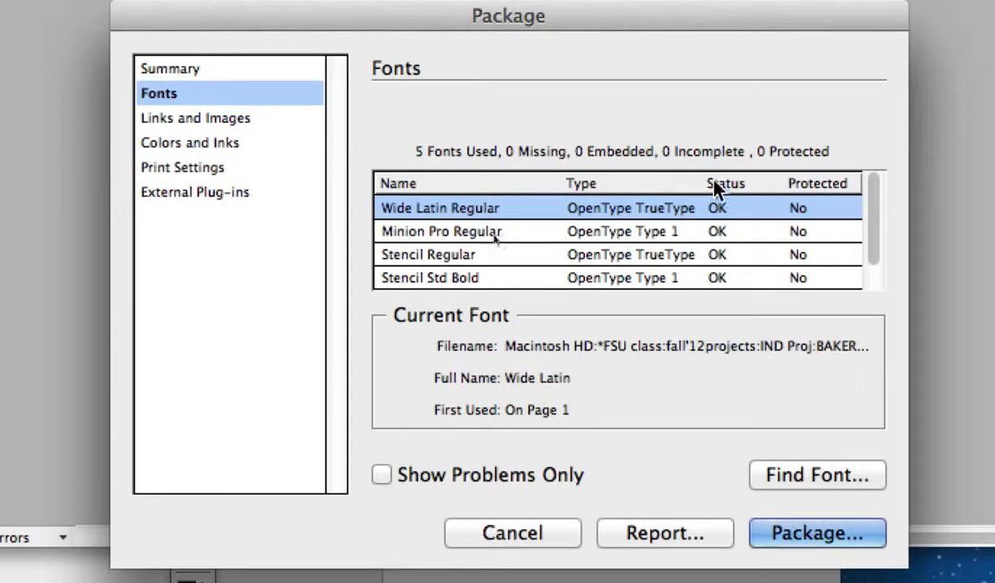
- Review the package's linked image details, the colors and inks, and the updated font list
left_click(191, 130)
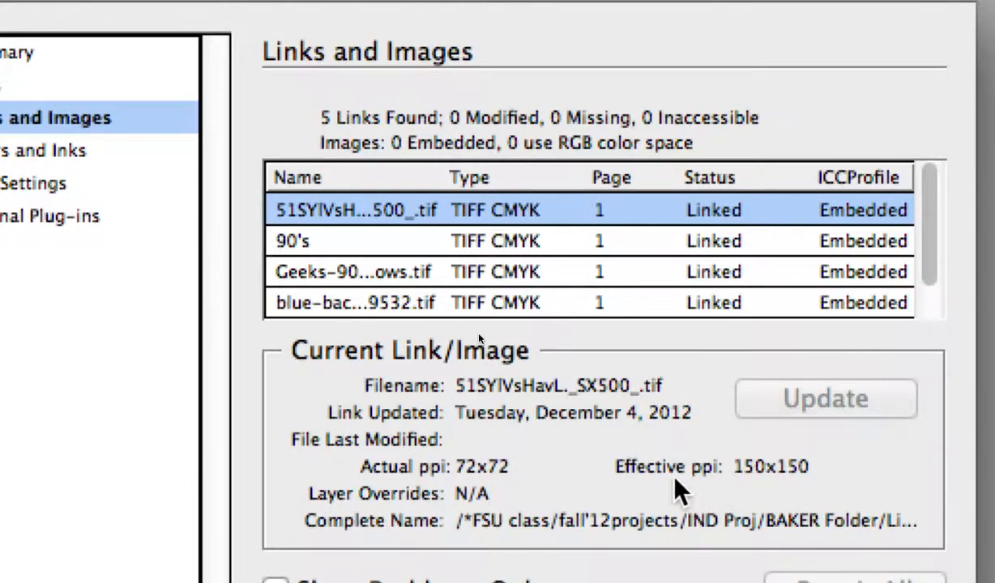
left_click(563, 243)
left_click(562, 270)
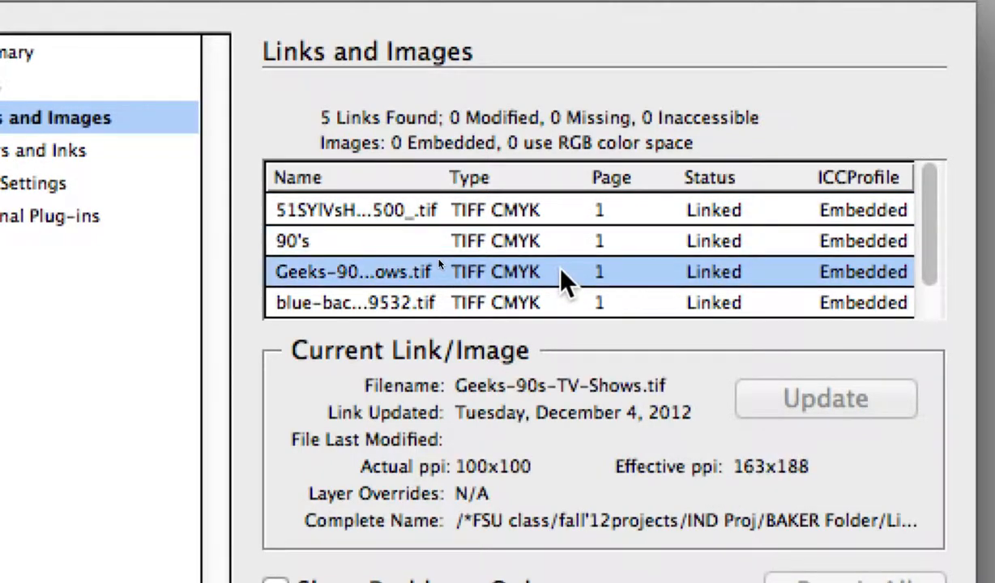
left_click(565, 306)
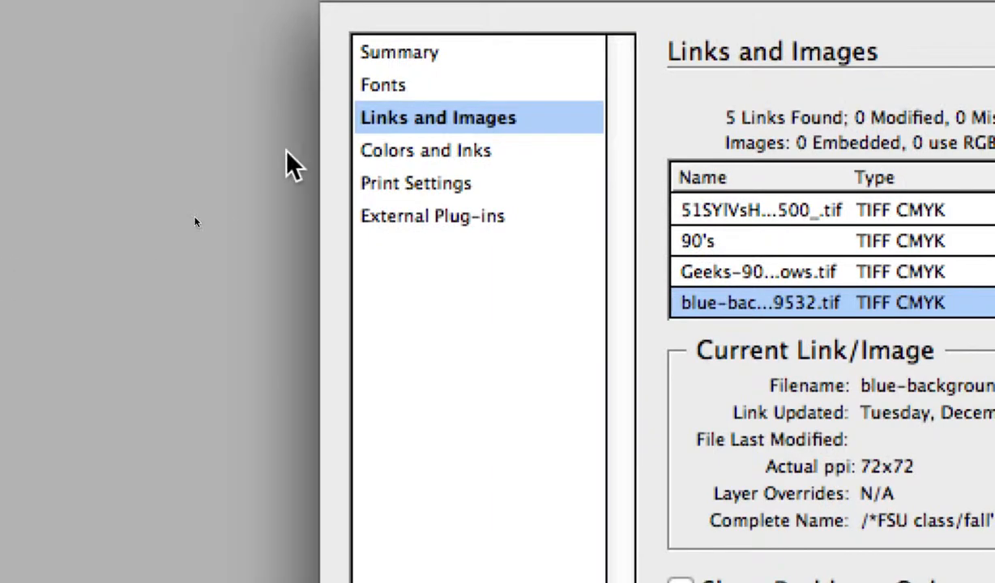
left_click(406, 154)
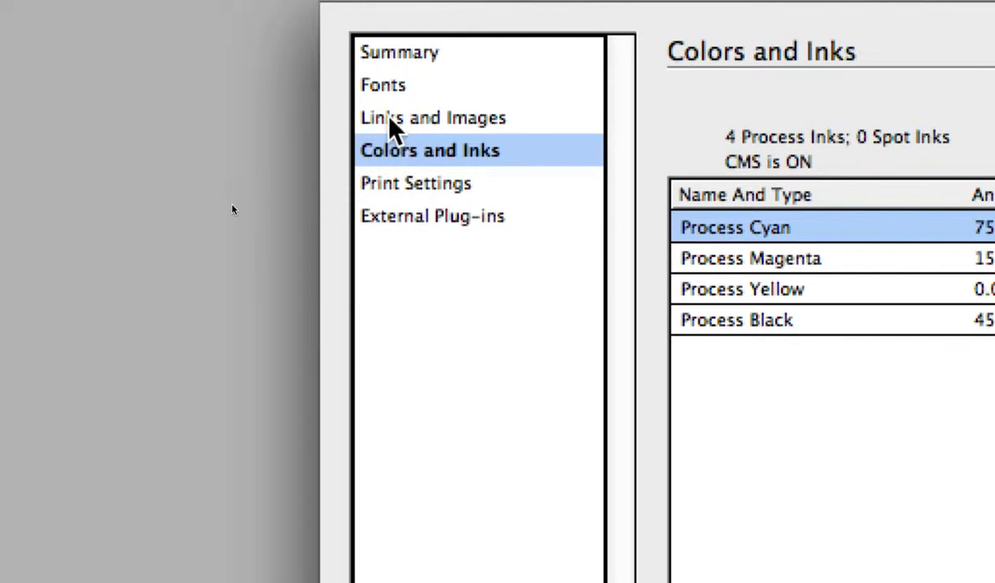
left_click(389, 117)
left_click(381, 88)
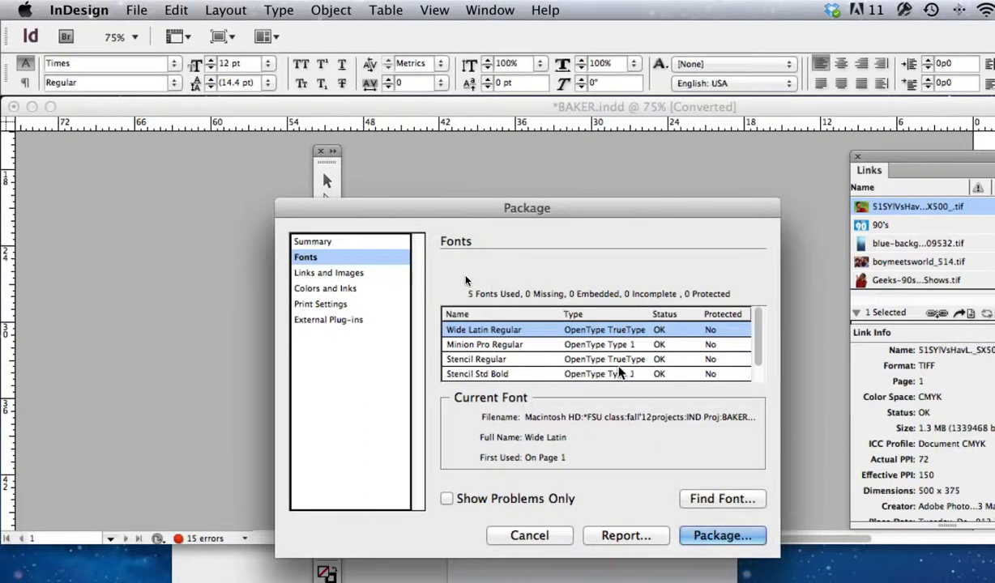
- Start packaging and save the publication to the Desktop as Rice in InDesign CS6 document format
left_click(708, 537)
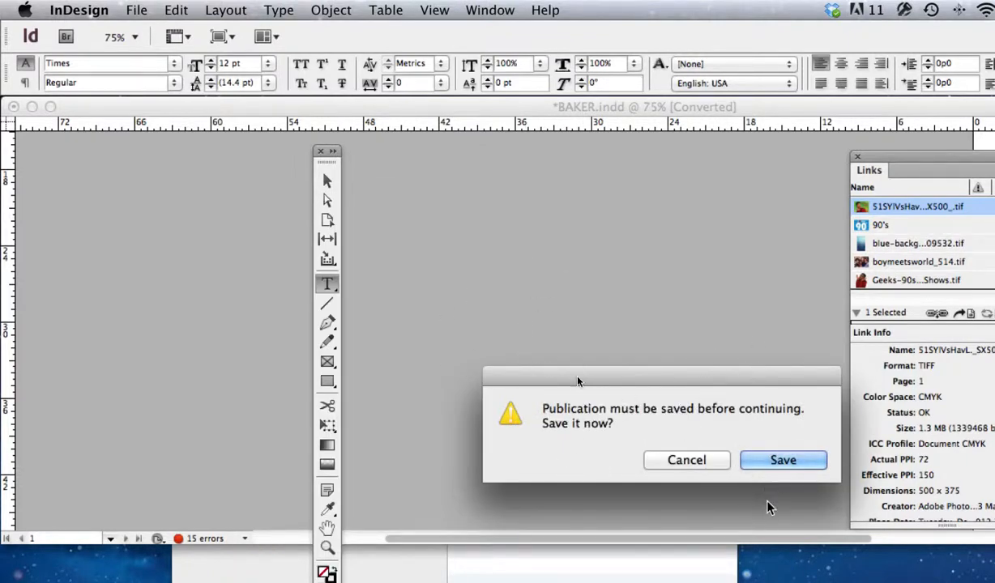
left_click(778, 462)
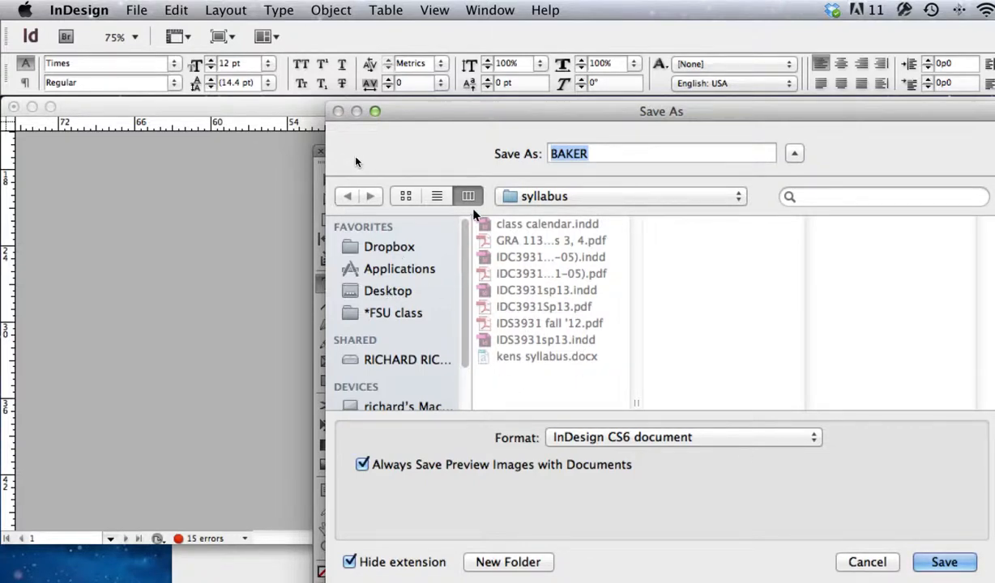
left_click(405, 197)
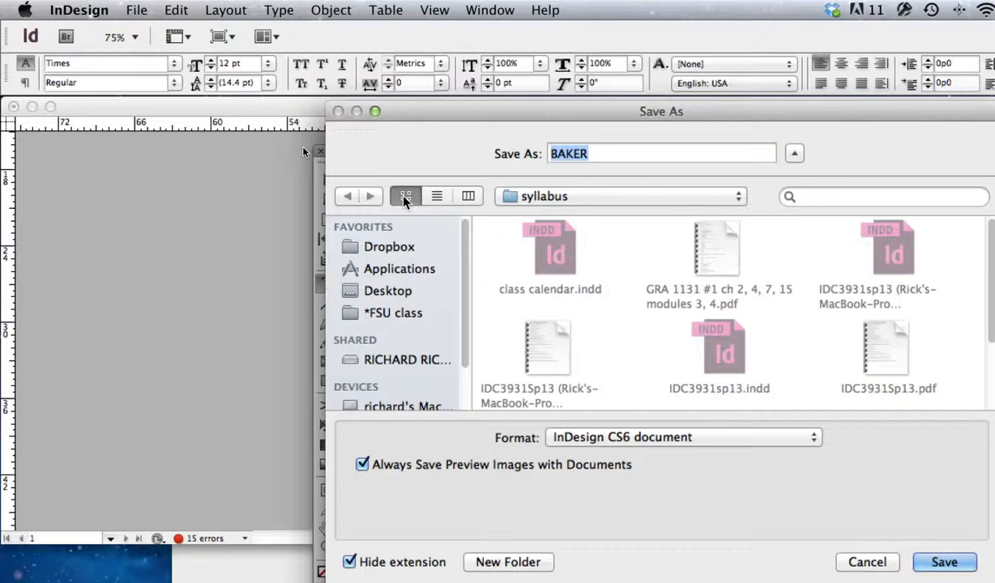
left_click(384, 292)
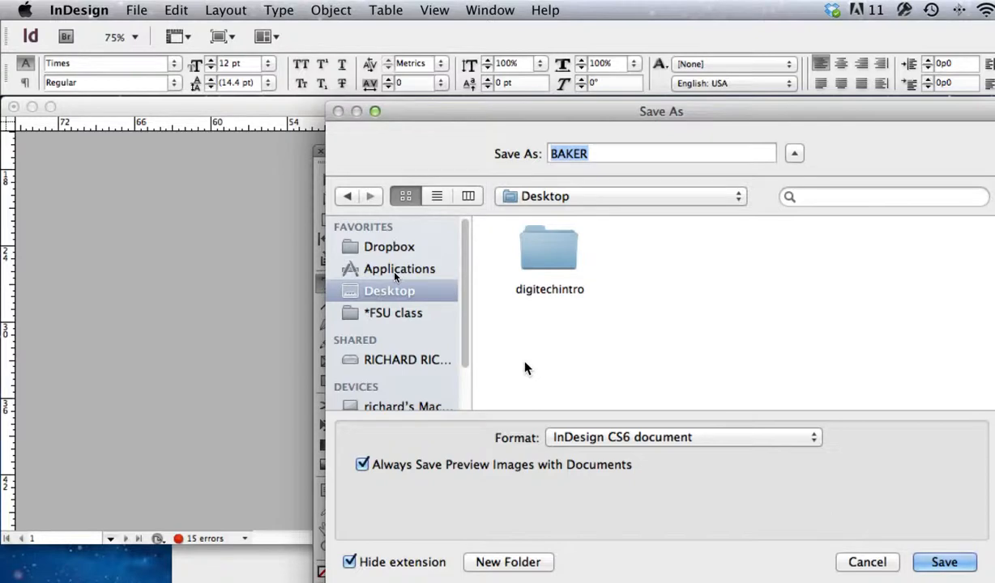
type("Rice")
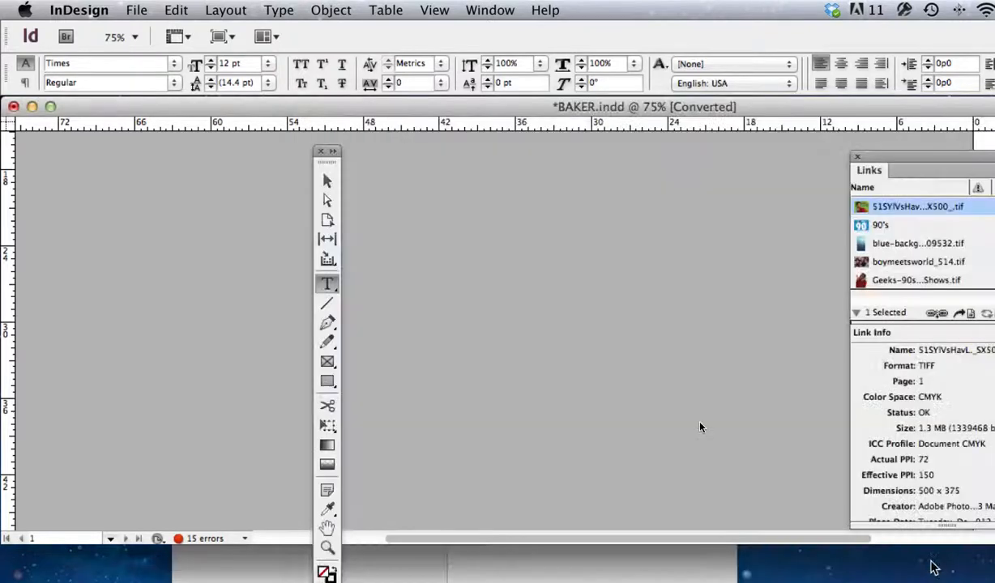
left_click(941, 563)
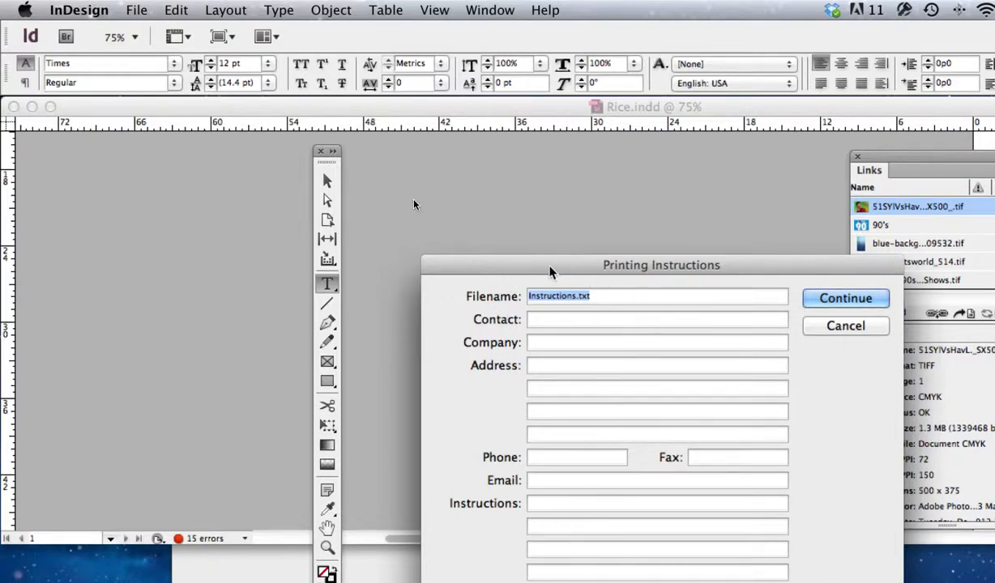
- Keep the printing instructions blank and package the document into Rice Folder on the Desktop, copying fonts and linked graphics
left_click_drag(549, 271, 485, 150)
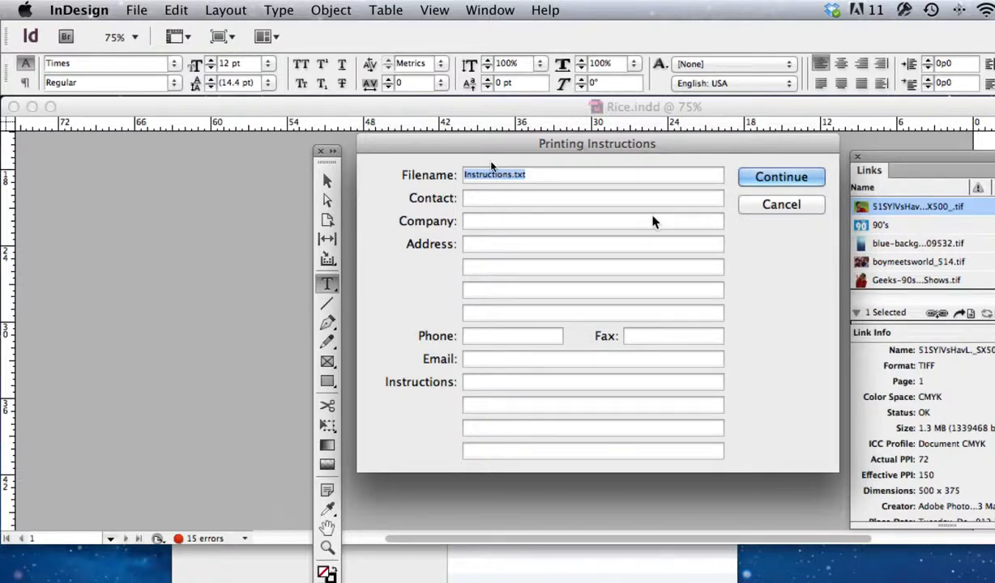
left_click(774, 180)
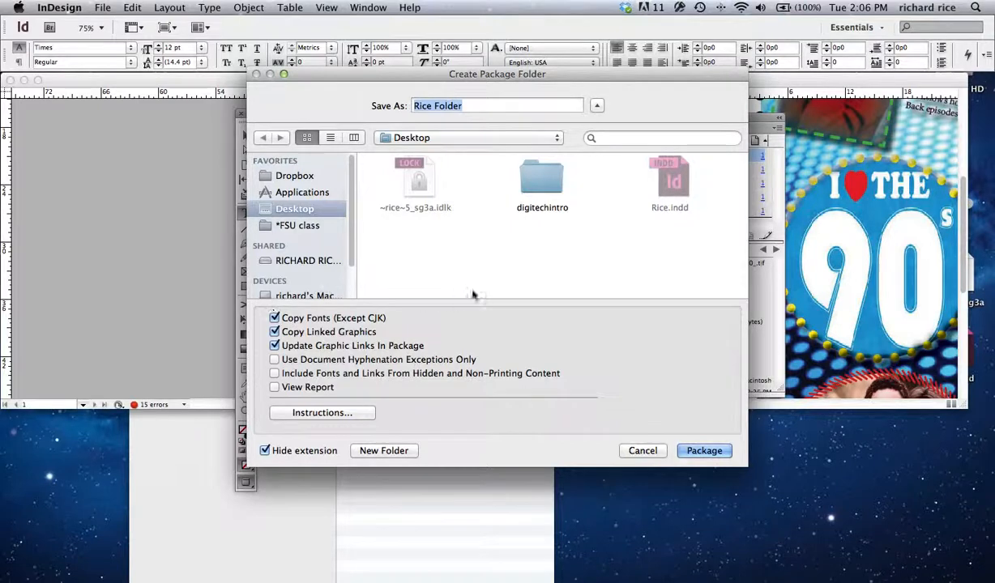
left_click(702, 451)
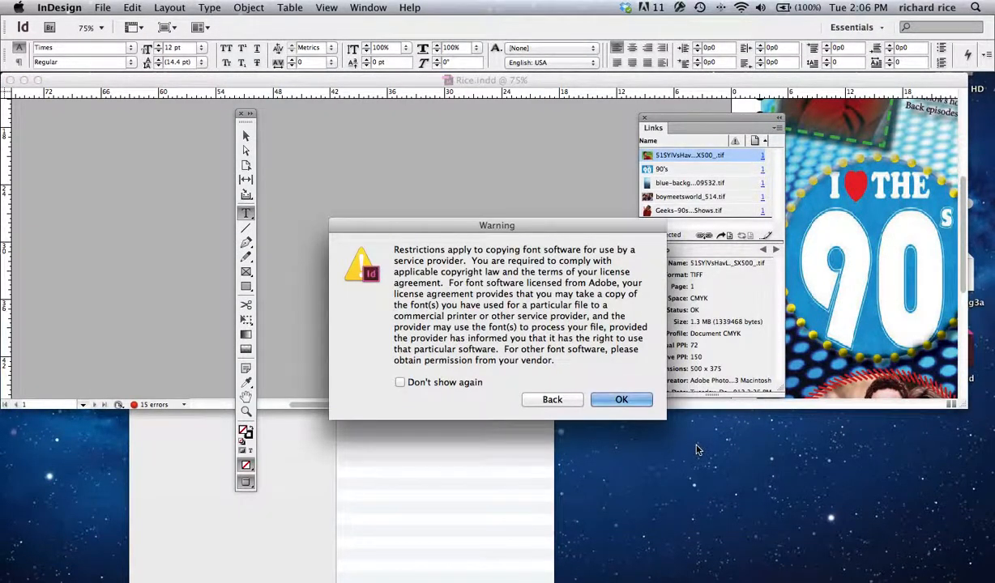
left_click(614, 400)
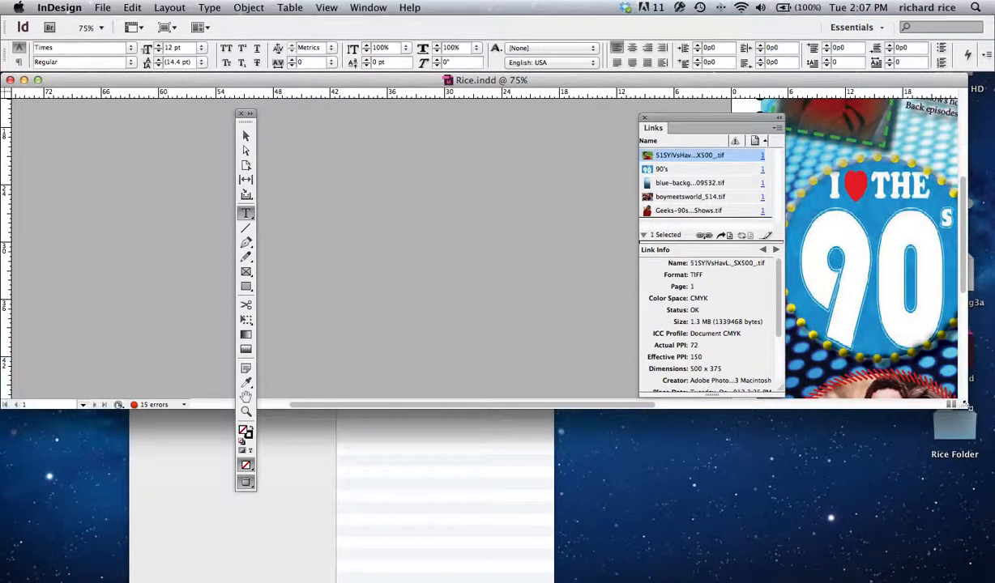
- Shrink the document window to reach the desktop, open Rice Folder in Finder, and examine its Document fonts and Links subfolders
left_click_drag(967, 406, 407, 354)
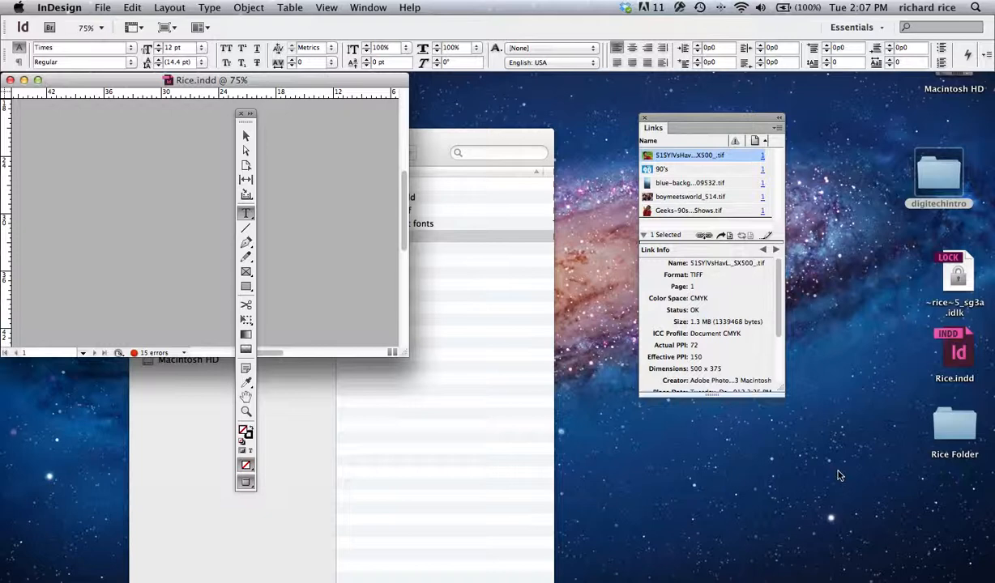
double_click(950, 434)
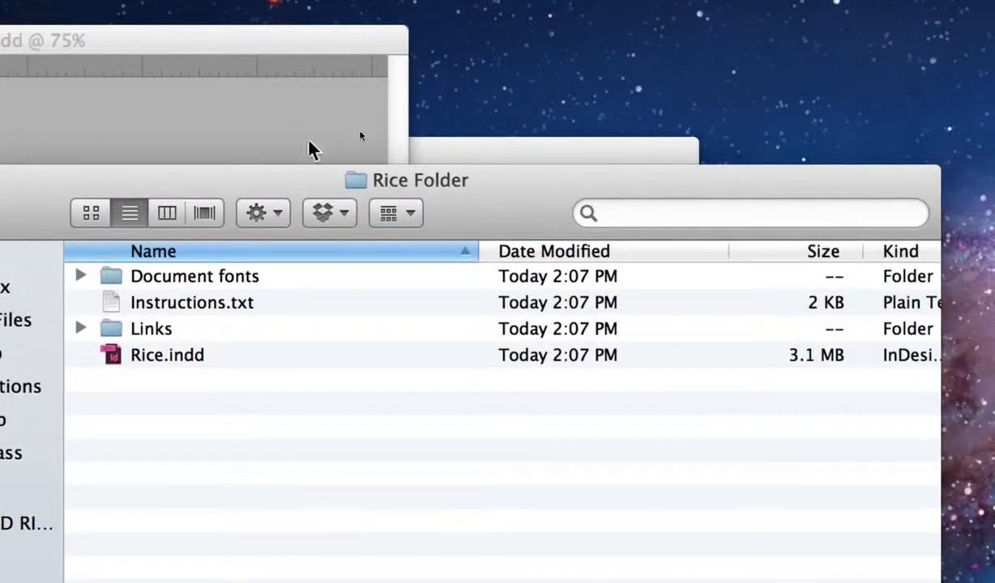
left_click(80, 276)
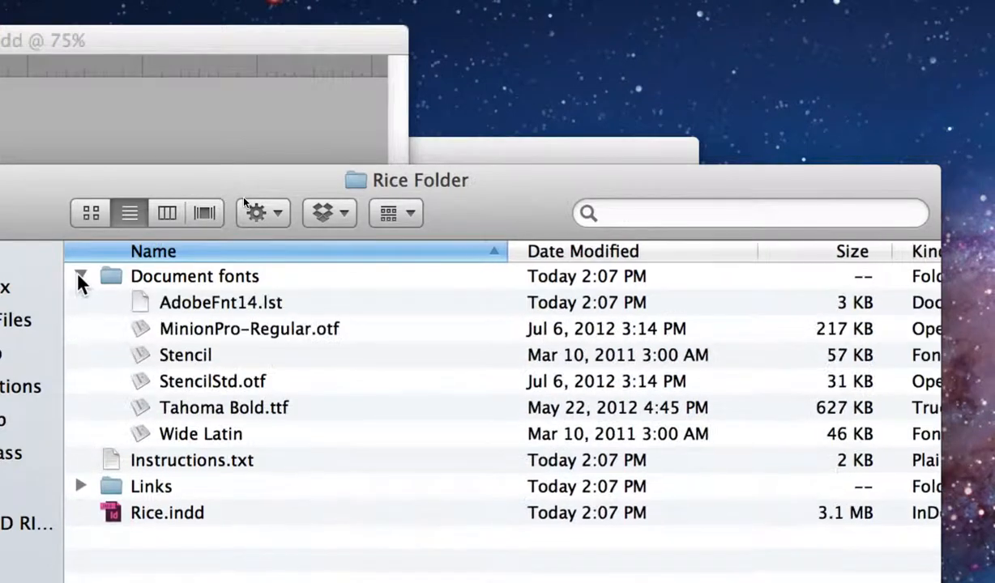
left_click(80, 276)
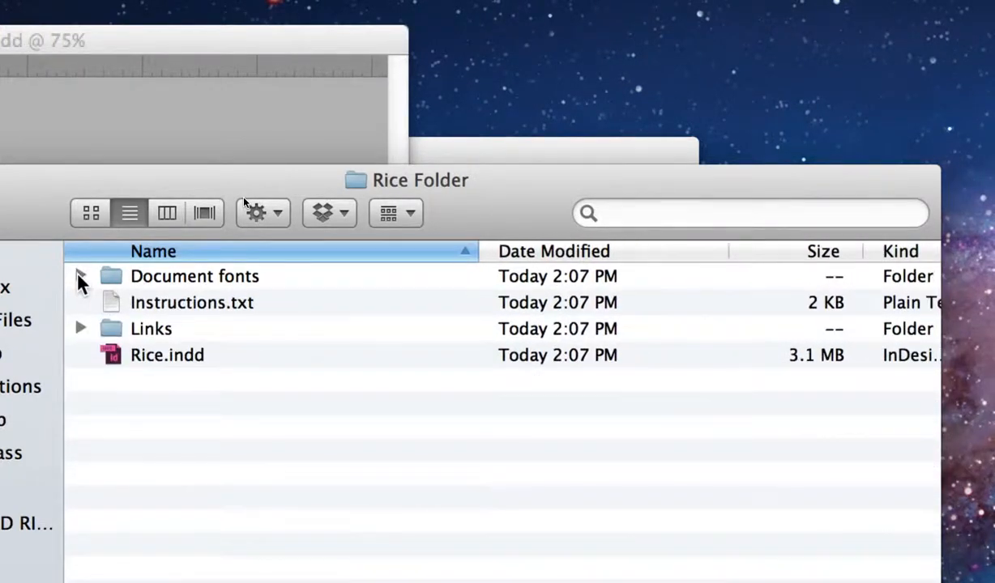
left_click(192, 305)
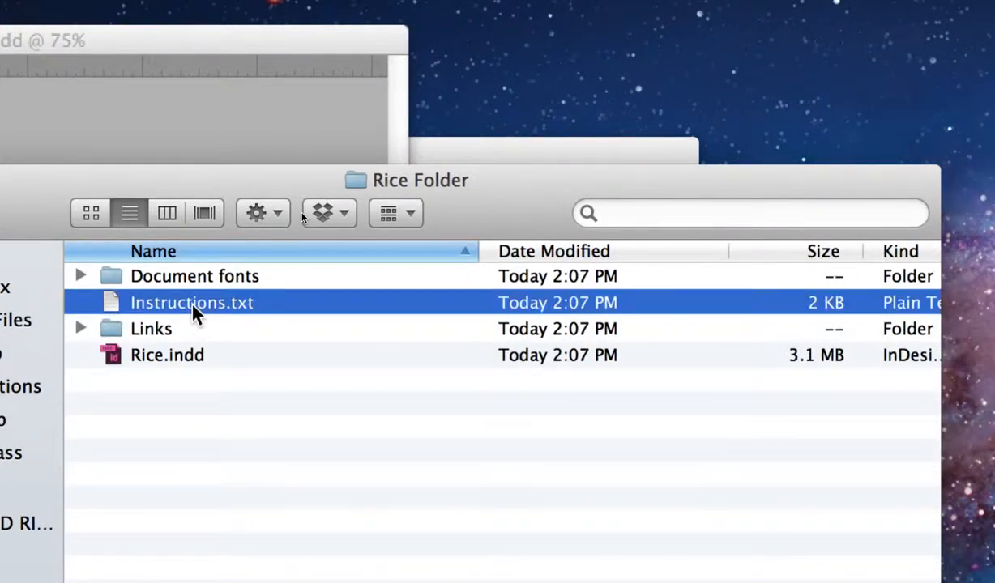
left_click(80, 329)
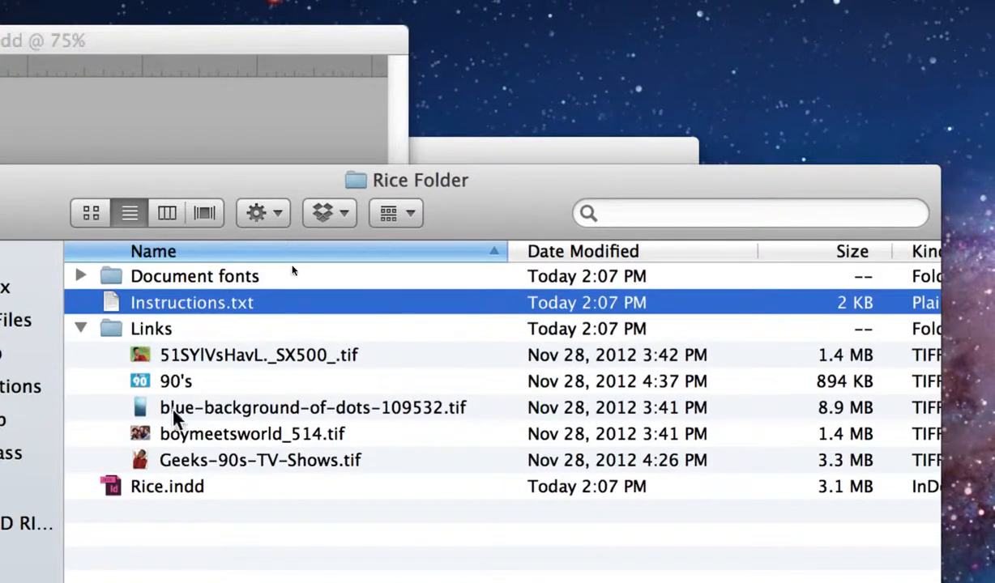
left_click(82, 329)
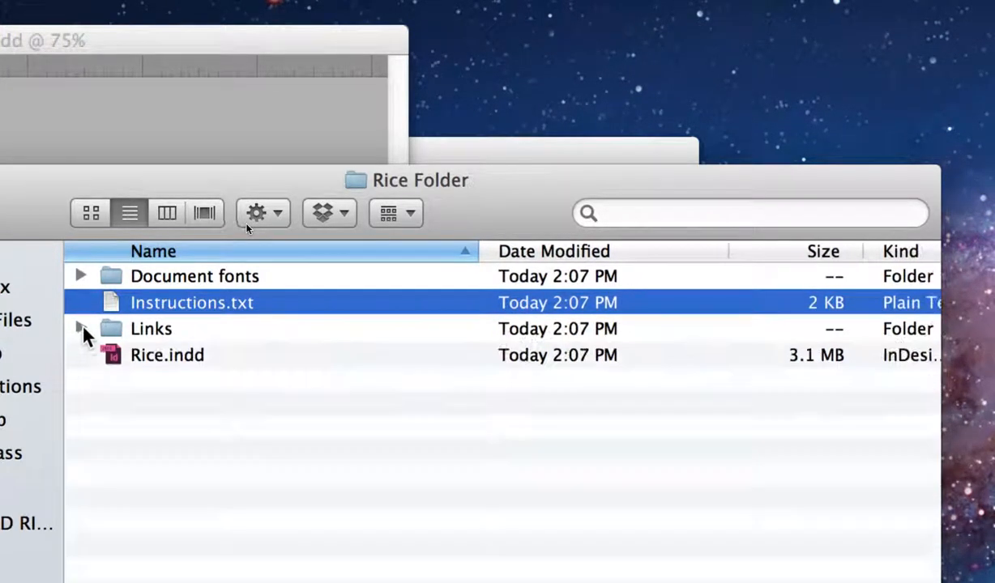
- Review the packaged items in Rice Folder: Document fonts, Instructions.txt, Links and Rice.indd
left_click(111, 357)
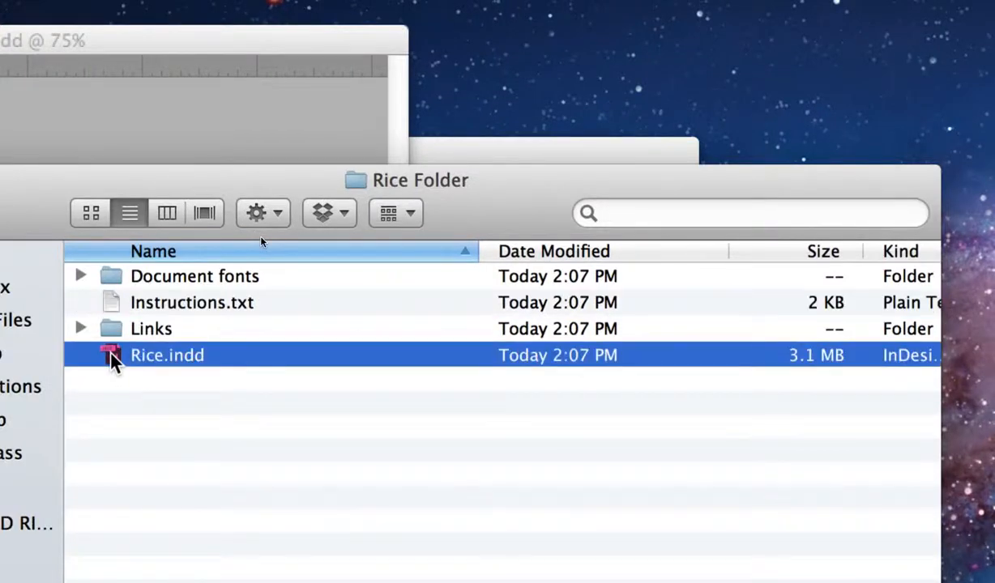
left_click(157, 276)
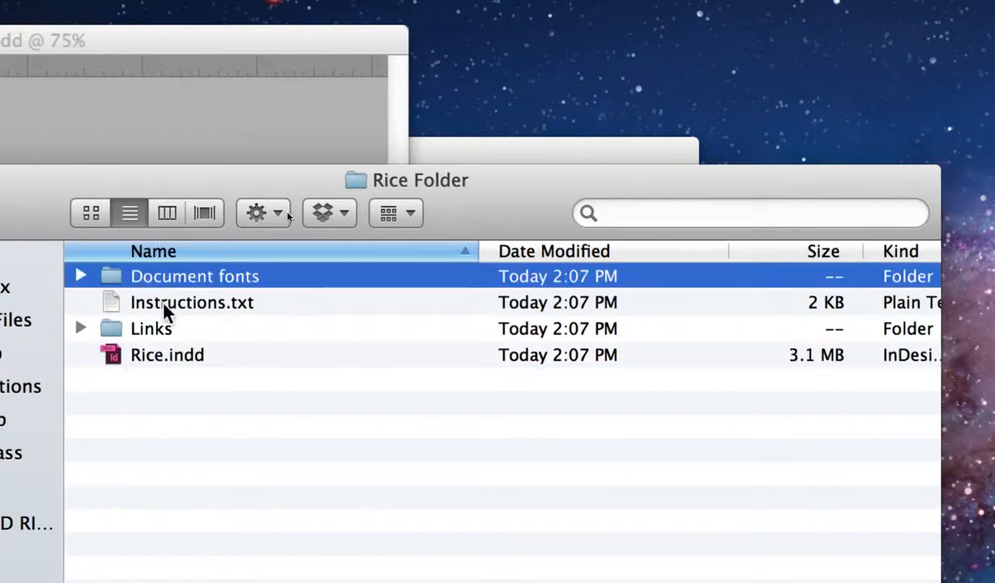
left_click(163, 304)
left_click(155, 330)
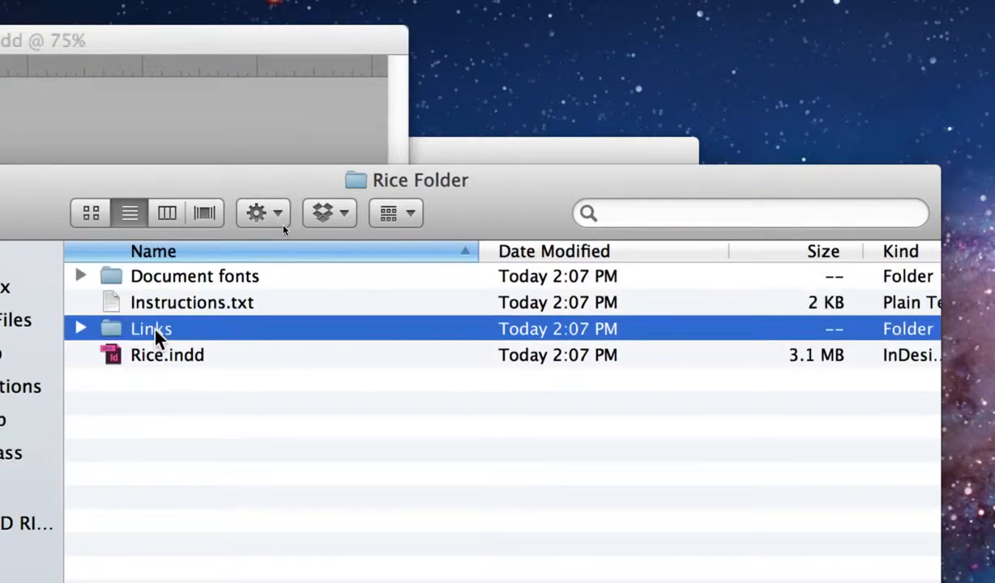
left_click(165, 359)
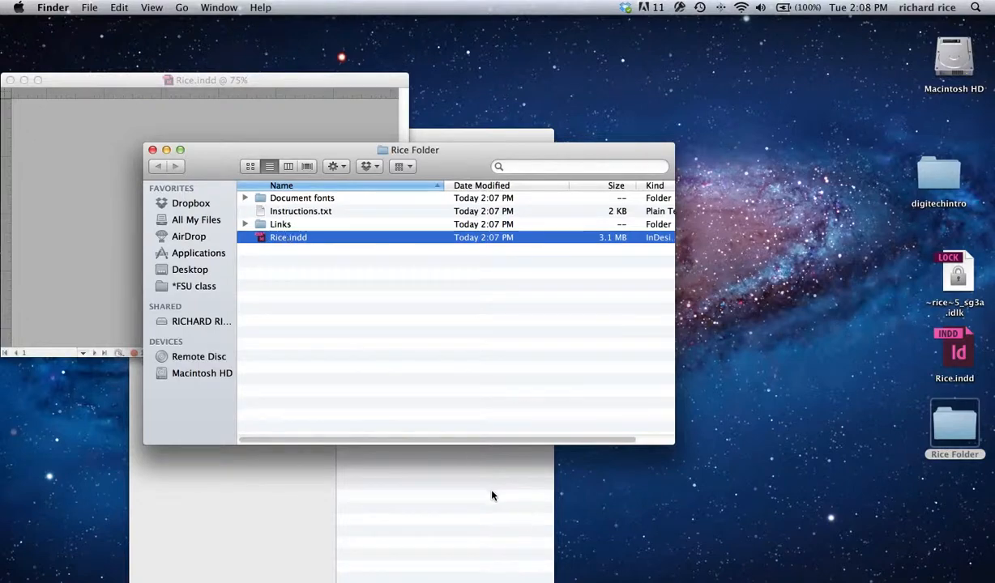
- Move the Rice Folder window aside, switch back to Rice.indd in InDesign, enlarge its window and fit the whole page in it
left_click_drag(223, 162, 557, 192)
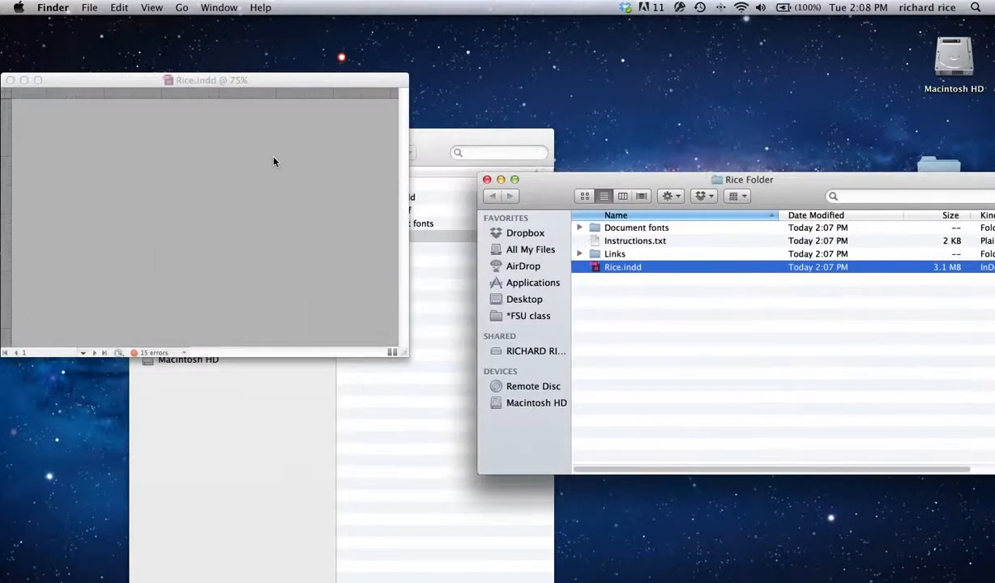
left_click(273, 162)
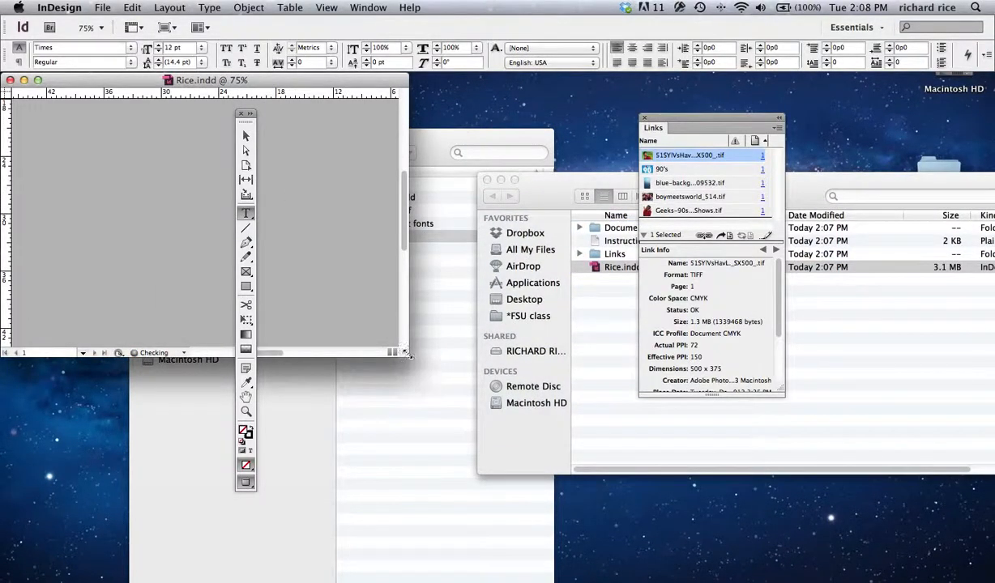
mouse_move(406, 354)
left_mouse_down()
mouse_move(644, 479)
mouse_move(932, 579)
left_mouse_up()
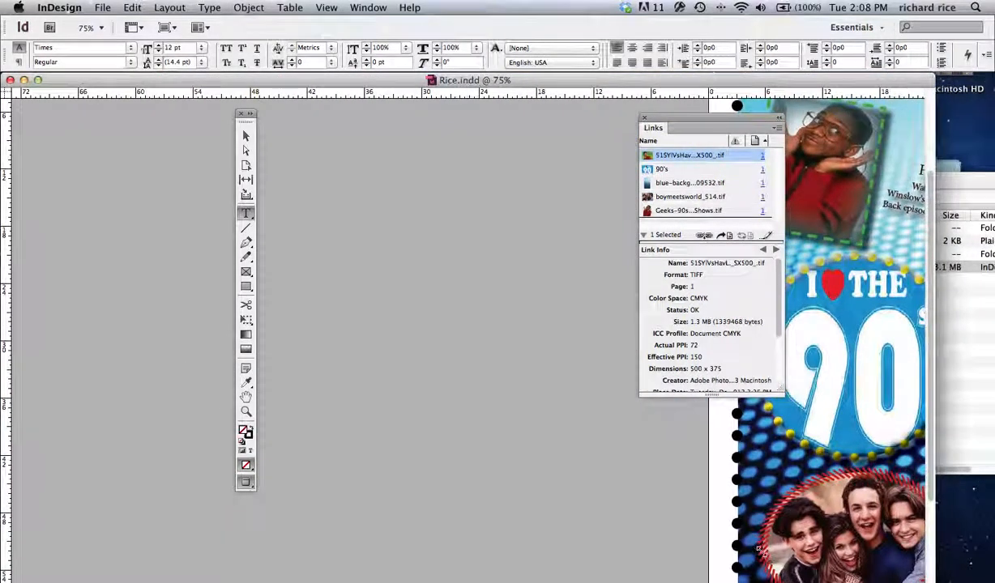
key("super+alt+0")
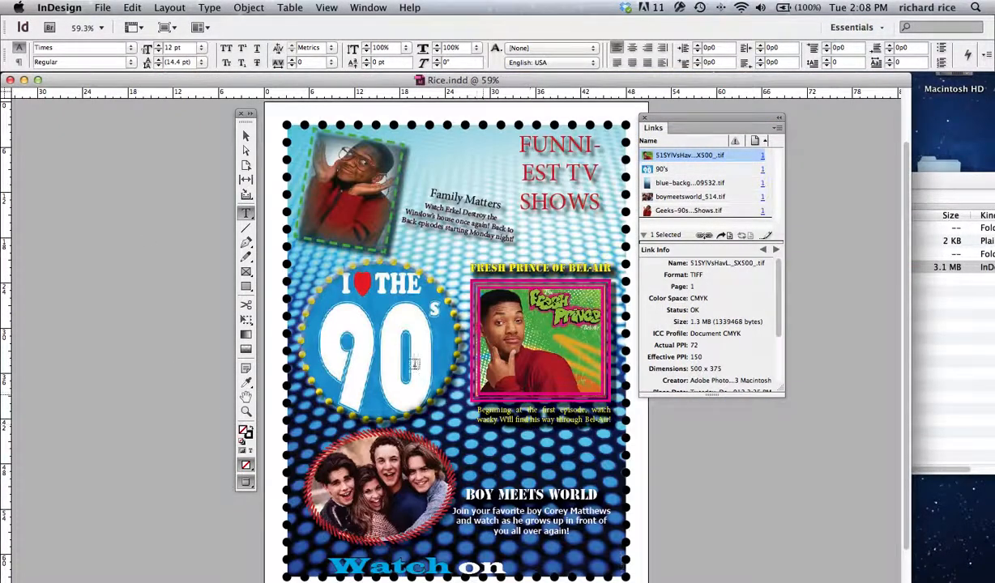
- Start a PDF export with the [Press Quality] preset, saving it as Rice inside Rice Folder on the Desktop
left_click(104, 14)
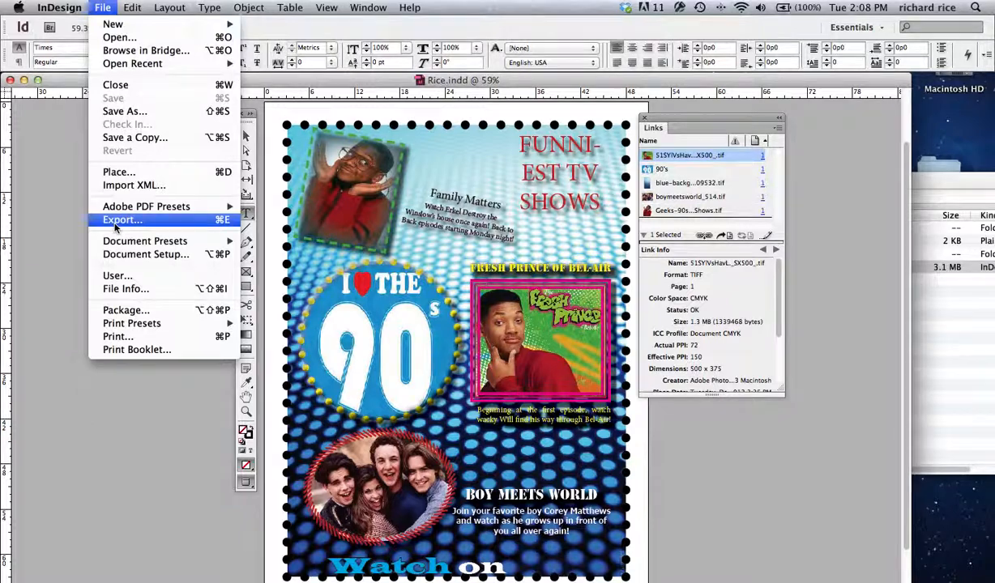
mouse_move(119, 212)
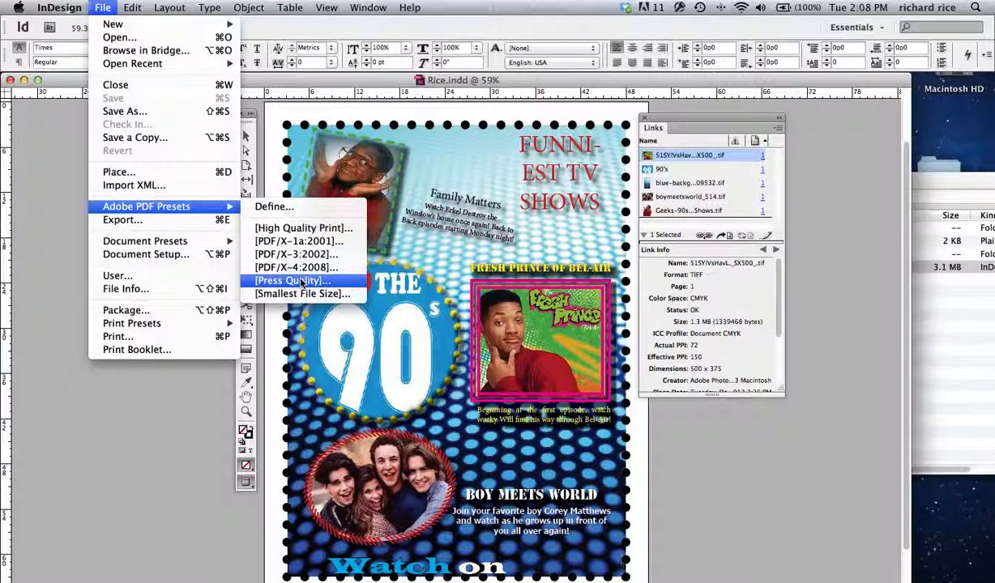
left_click(302, 282)
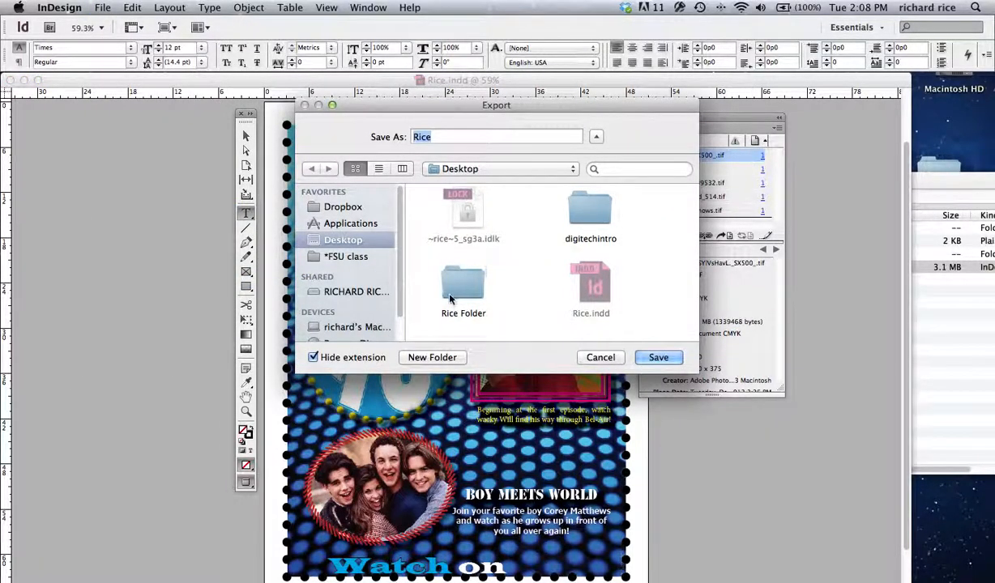
double_click(459, 287)
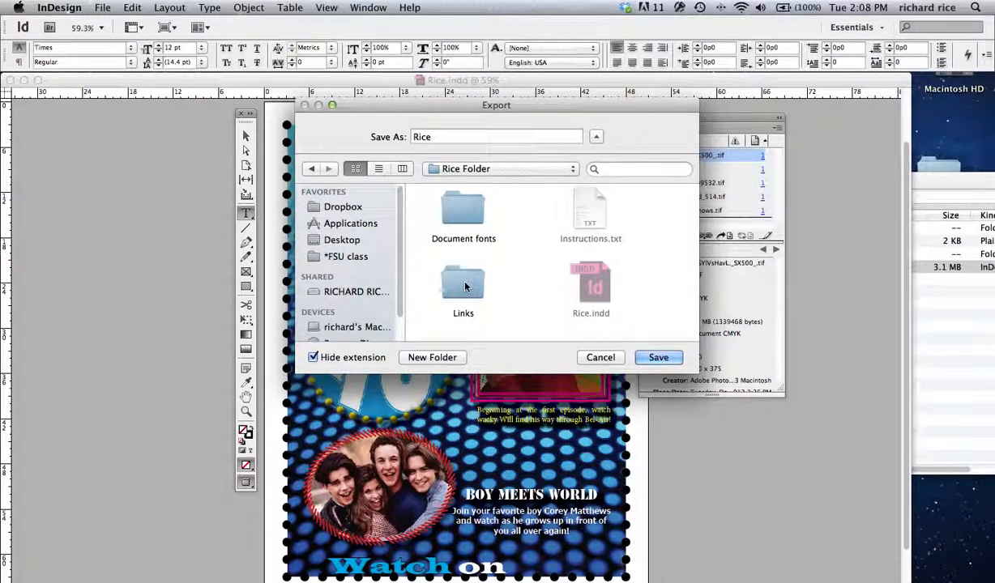
left_click(656, 357)
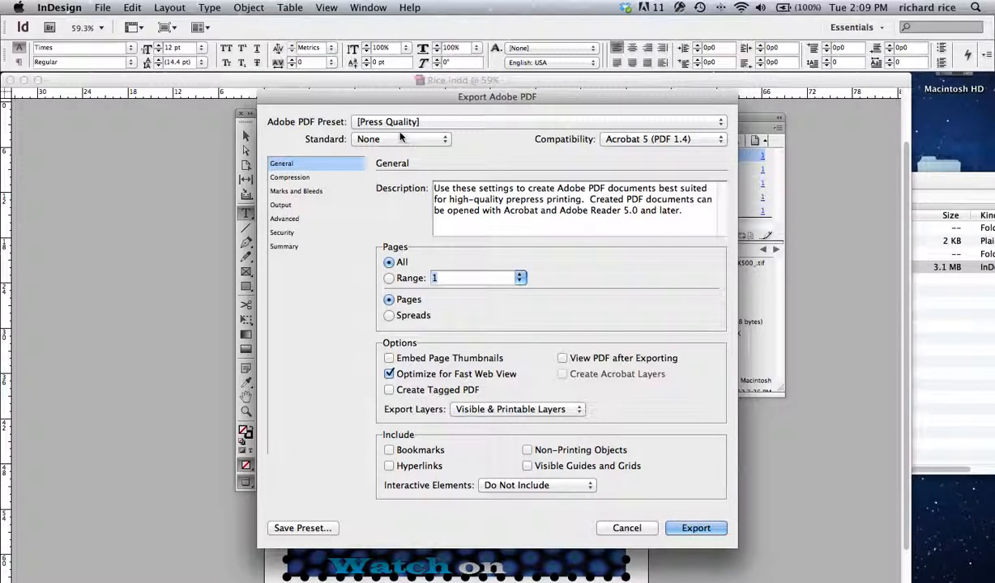
- Keep the [Press Quality] preset and export all pages to PDF, accepting the overset text on page 1
left_click(438, 122)
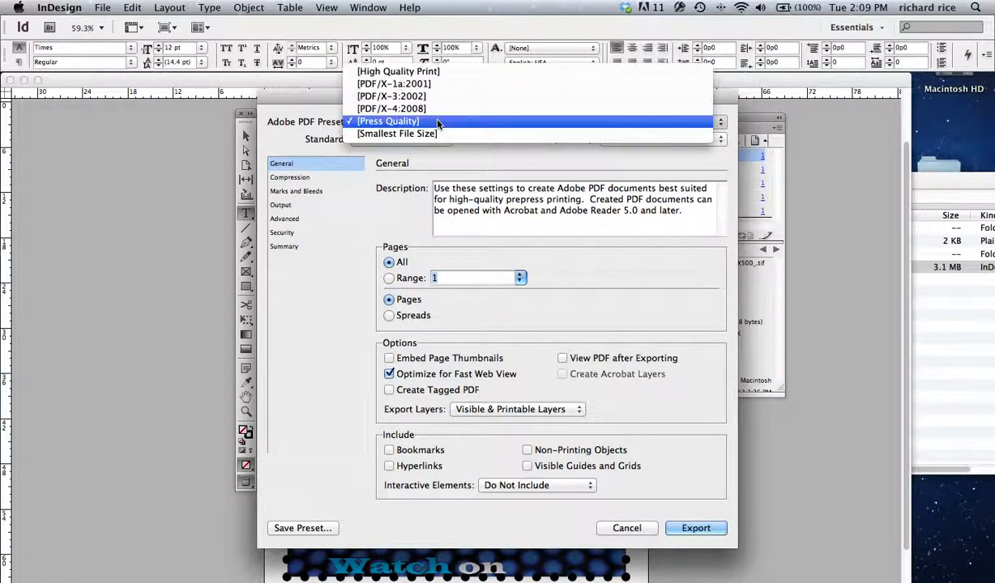
left_click(437, 122)
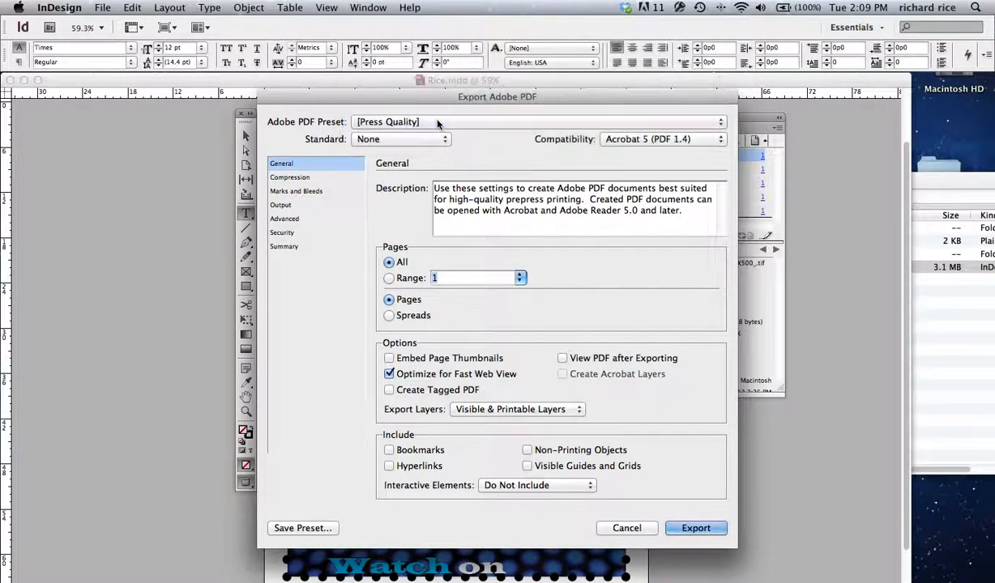
left_click(693, 528)
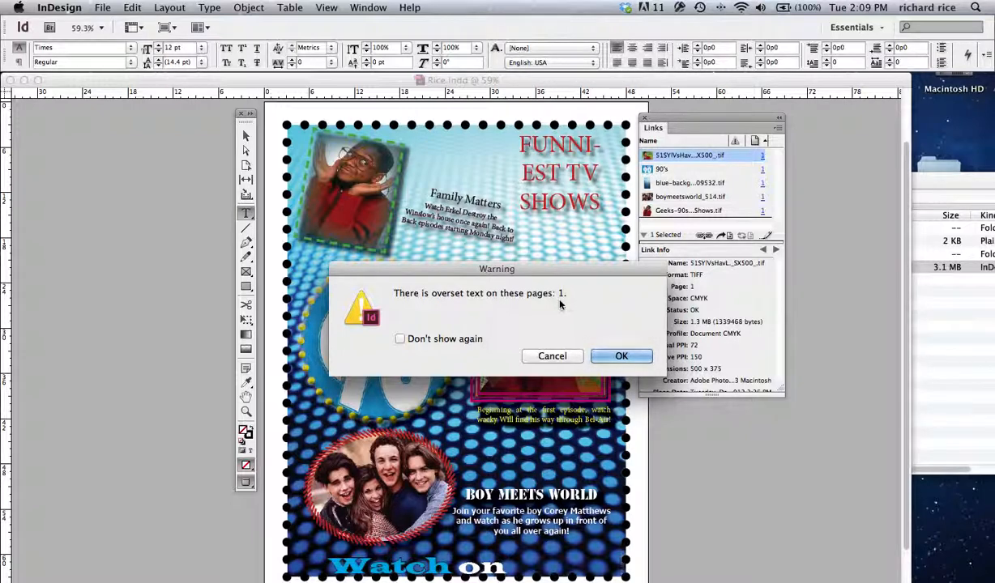
left_click(631, 359)
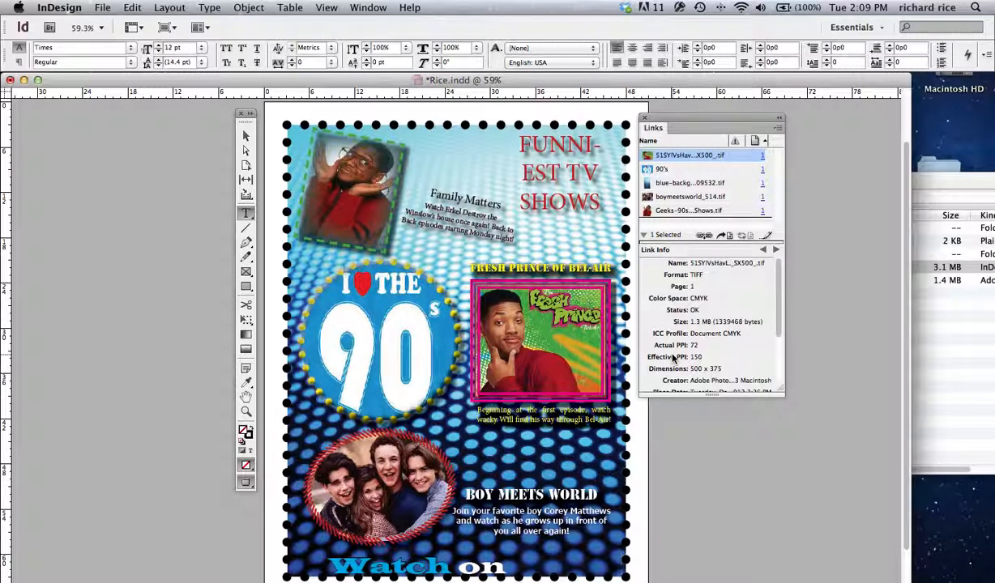
- Close Rice.indd without saving the changes and quit InDesign
key("super+w")
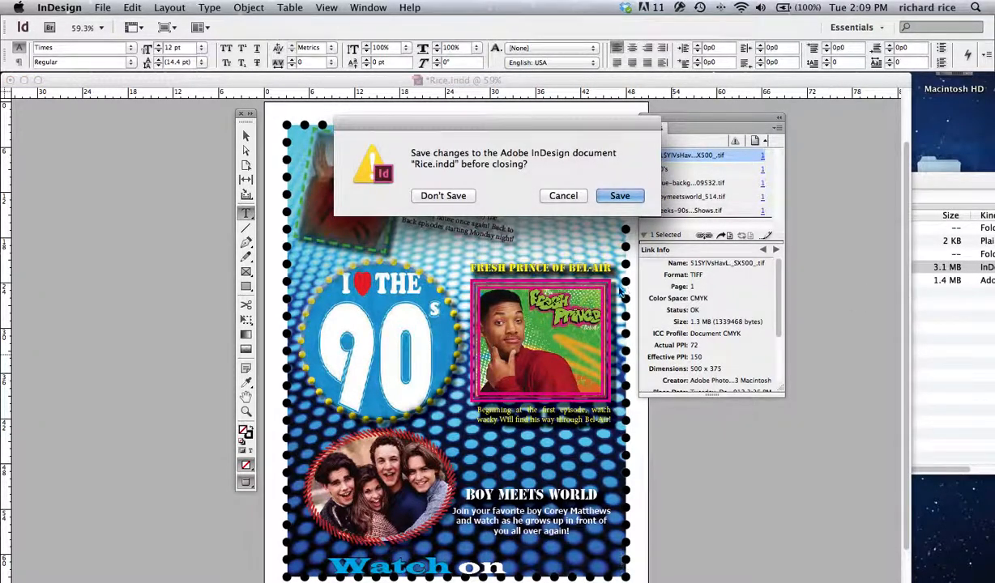
left_click(456, 195)
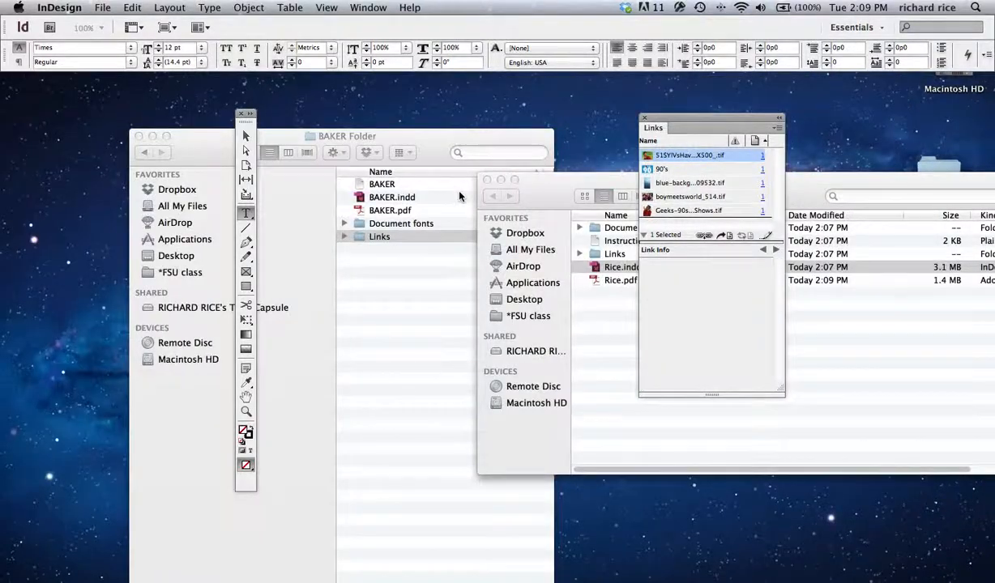
key("super+q")
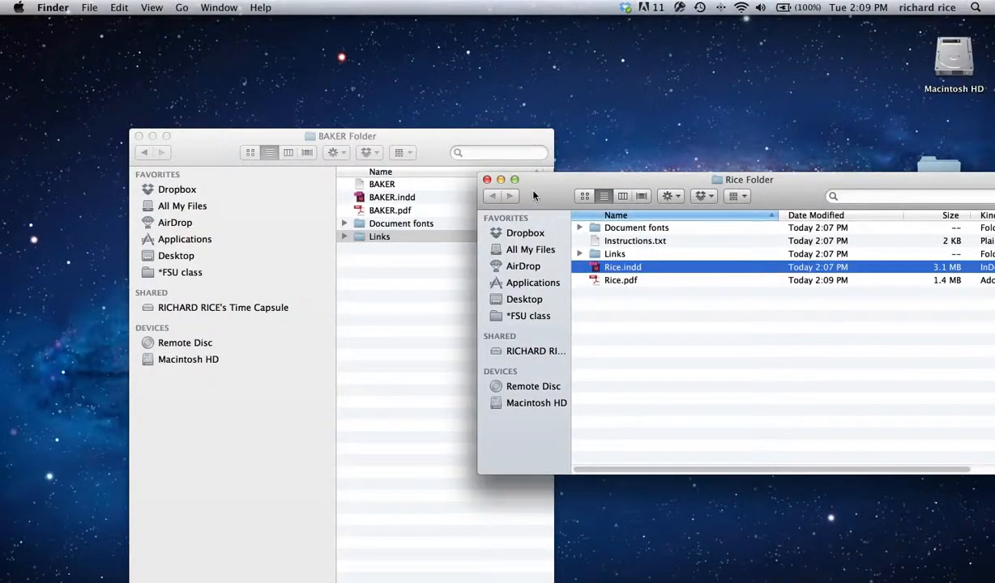
- Compare the contents of Rice Folder with BAKER Folder using Mission Control, and close the Rice Folder window
left_click_drag(510, 182, 274, 134)
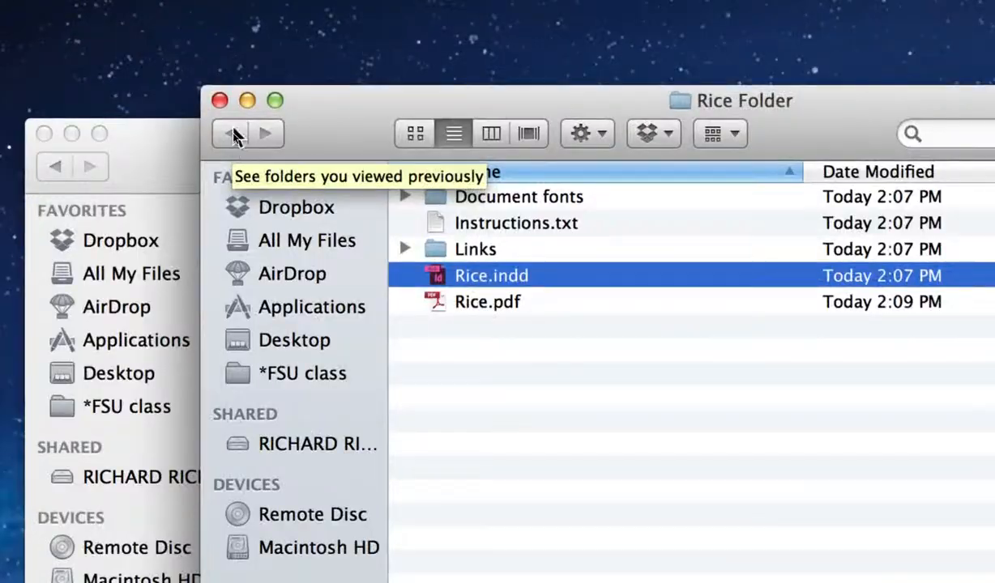
key("ctrl+Up")
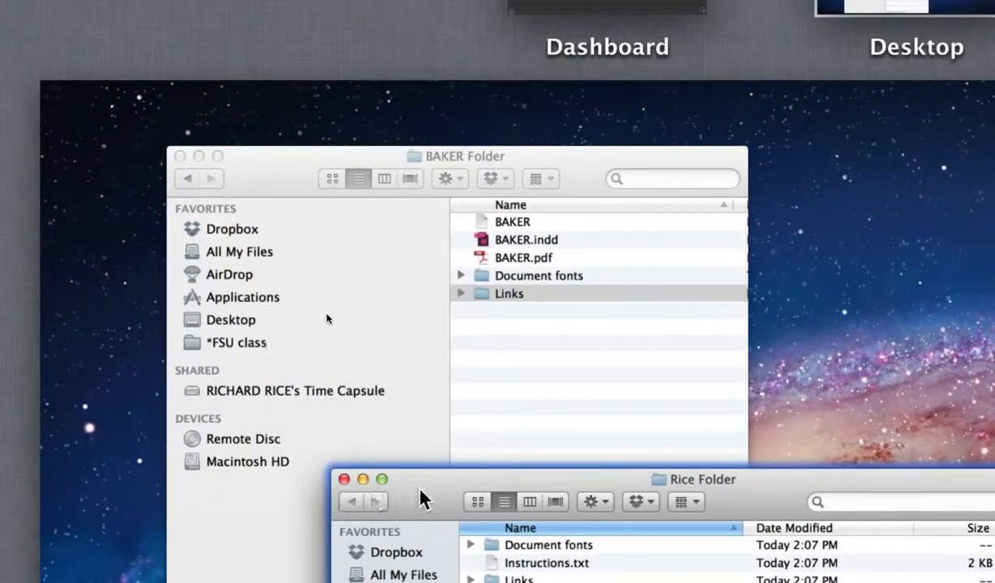
left_click_drag(422, 498, 377, 191)
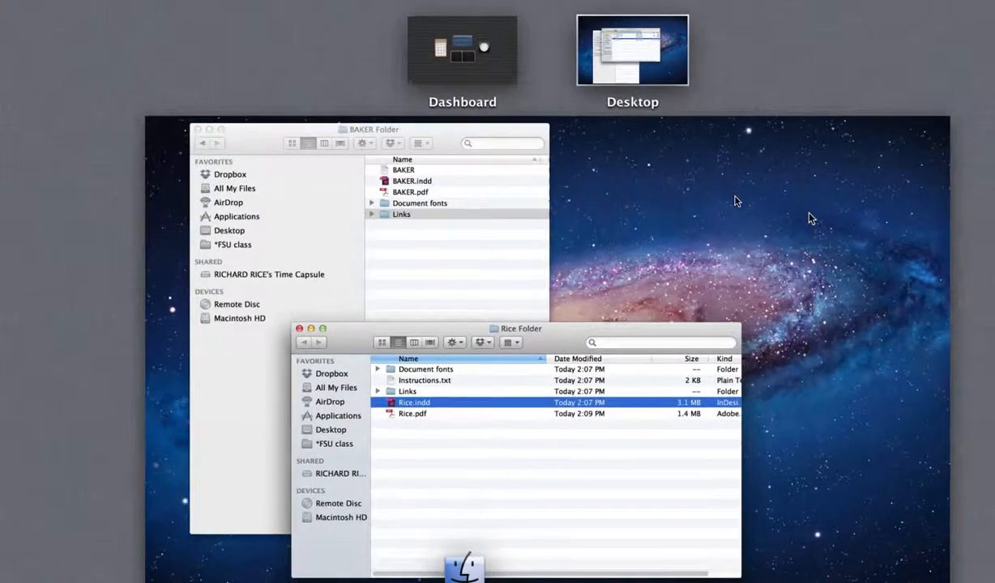
left_click(737, 202)
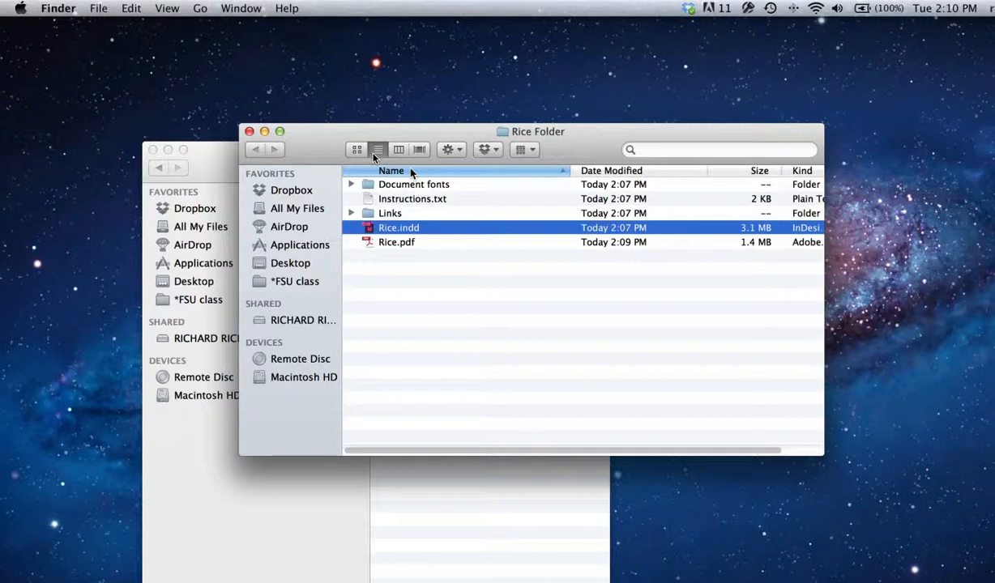
left_click(249, 133)
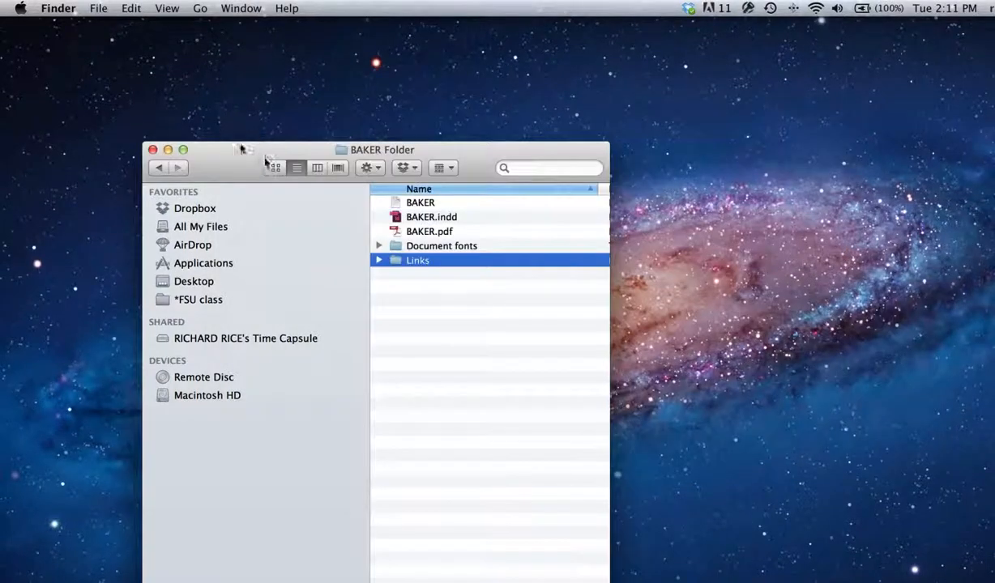